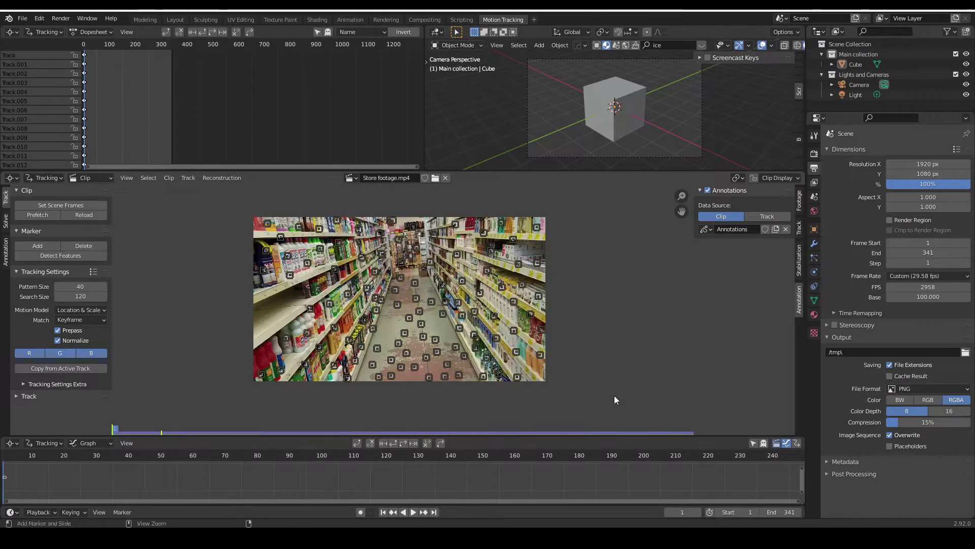
Track all the markers forward through the Store footage.mp4 clip
{"action": "key", "text": "ctrl+t"}
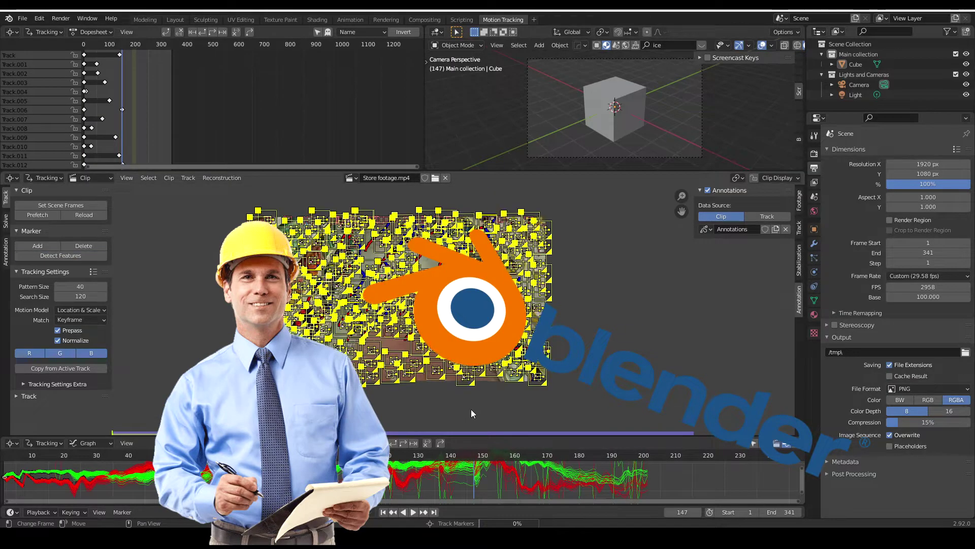
{"action": "key", "text": "ctrl+t"}
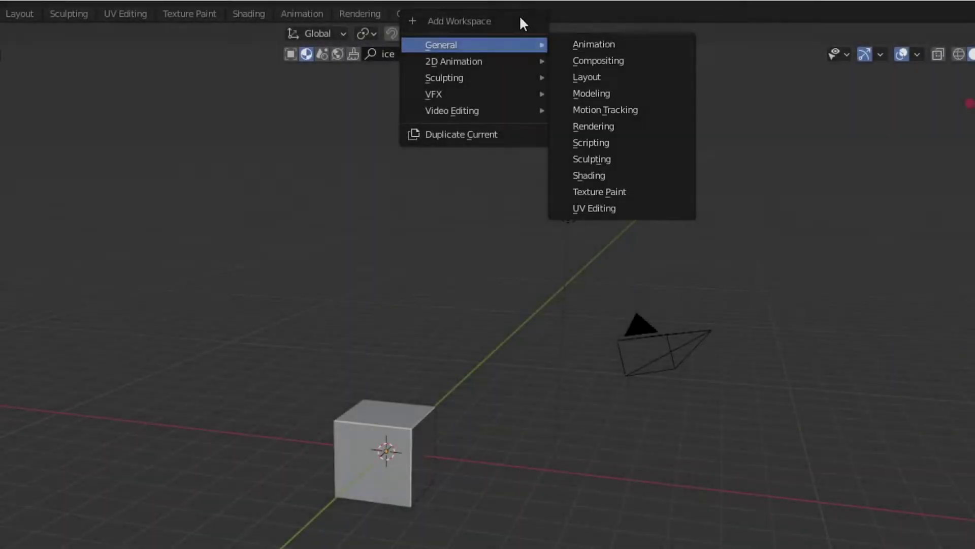
Add a VFX Motion Tracking workspace
{"action": "mouse_move", "coordinate": [461, 92]}
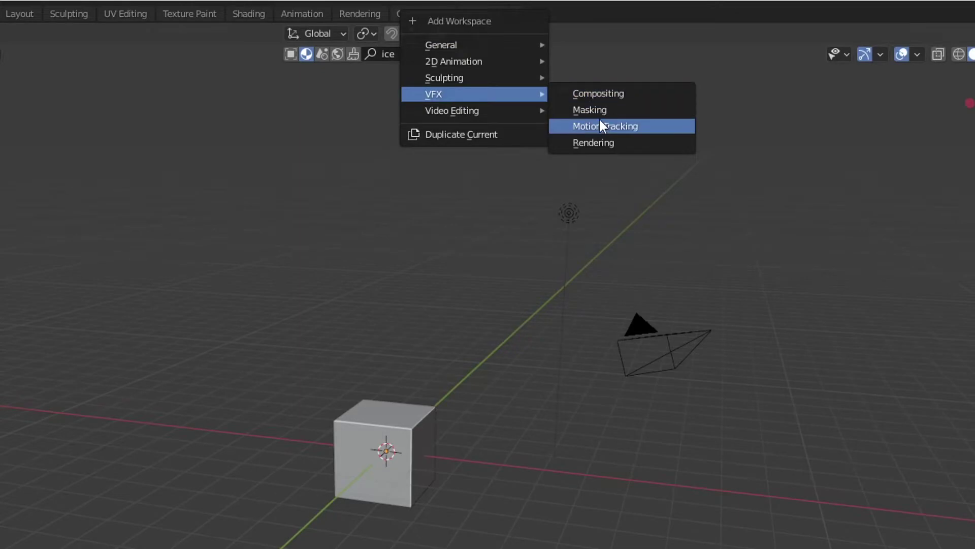
{"action": "left_click", "coordinate": [600, 122]}
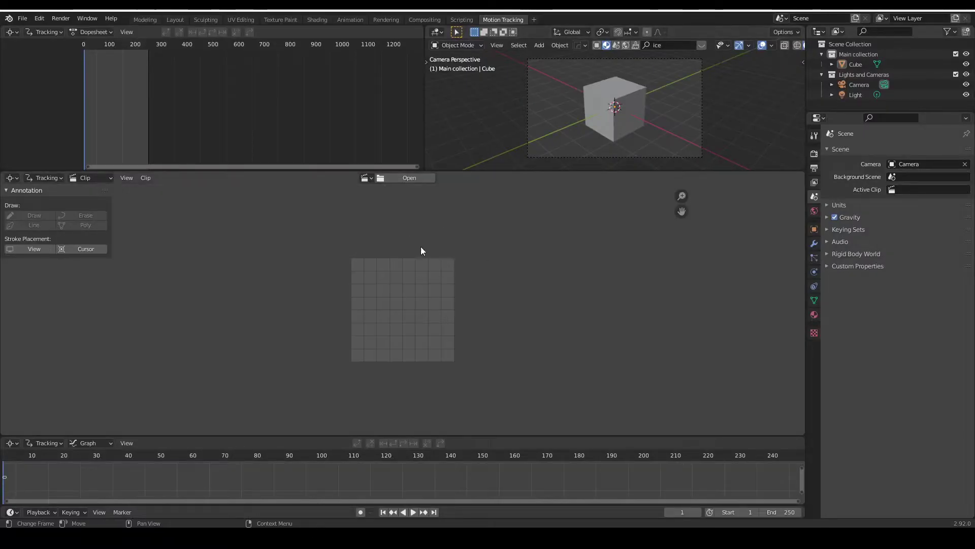
Load Store footage.mp4 as the movie clip and set the scene frames to match its length
{"action": "left_click", "coordinate": [415, 181]}
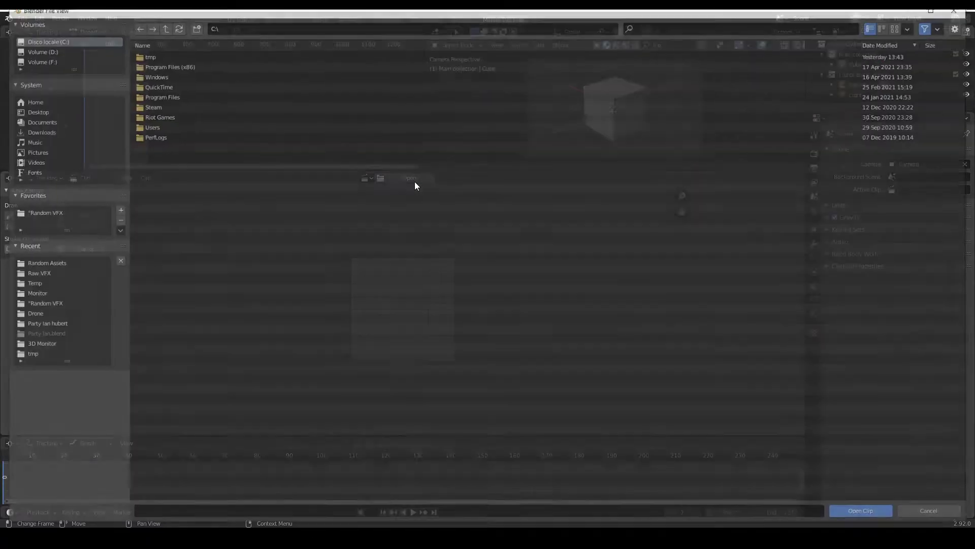
{"action": "left_click", "coordinate": [856, 515]}
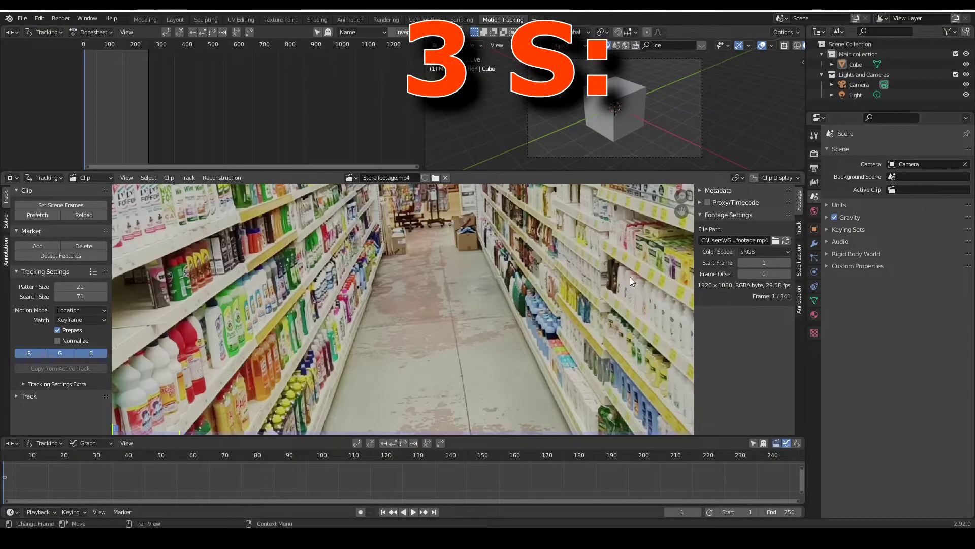
{"action": "left_click", "coordinate": [82, 206]}
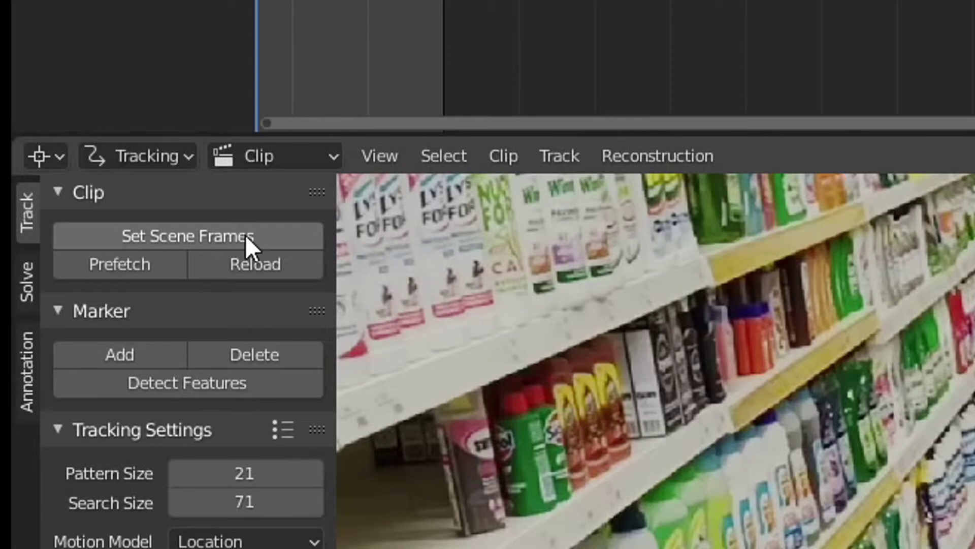
{"action": "left_click", "coordinate": [245, 234]}
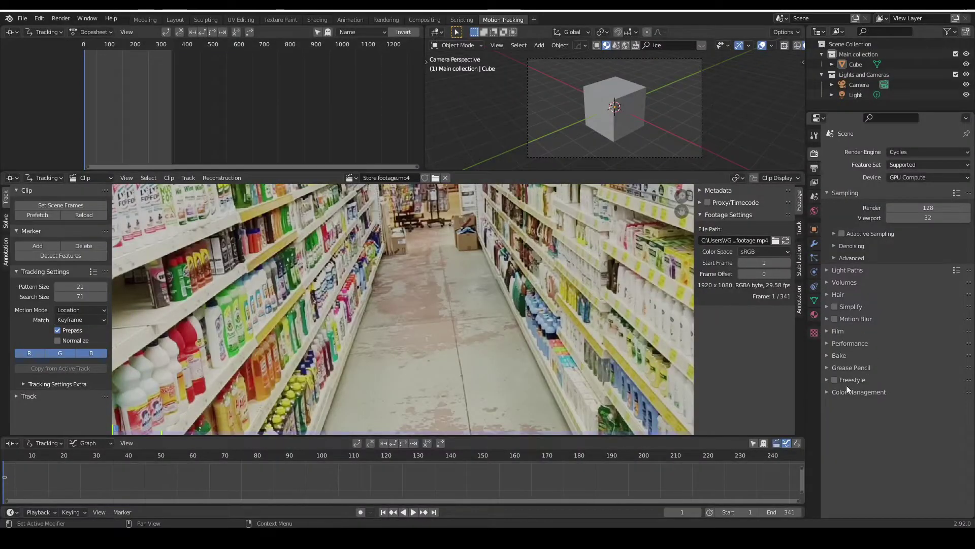
Set the color management view transform to Standard and enable curves, pulling the midtones slightly down
{"action": "left_click", "coordinate": [826, 394]}
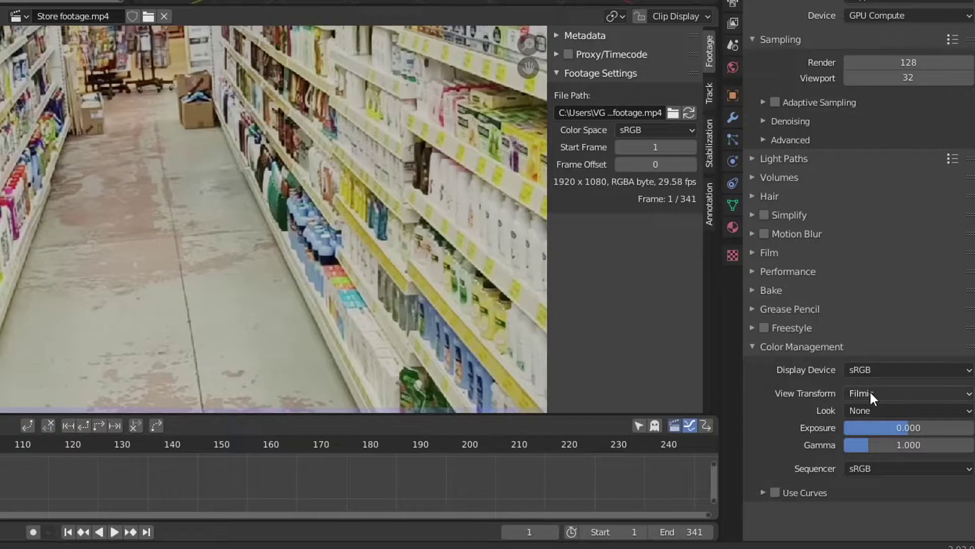
{"action": "left_click", "coordinate": [912, 423]}
{"action": "left_click", "coordinate": [885, 411]}
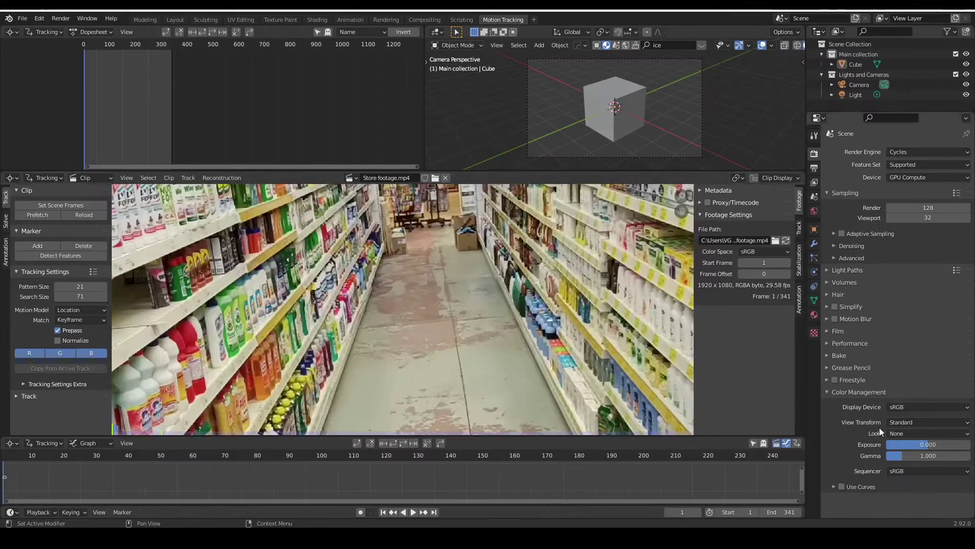
{"action": "left_click", "coordinate": [842, 486]}
{"action": "left_click", "coordinate": [834, 486]}
{"action": "scroll", "coordinate": [863, 457], "scroll_direction": "down", "scroll_amount": 5}
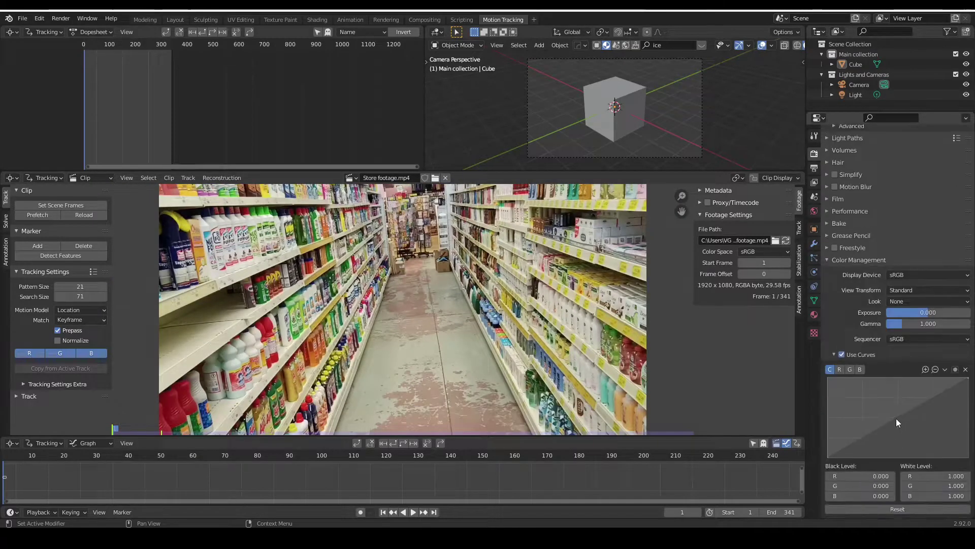
{"action": "left_click_drag", "start_coordinate": [903, 422], "coordinate": [902, 423]}
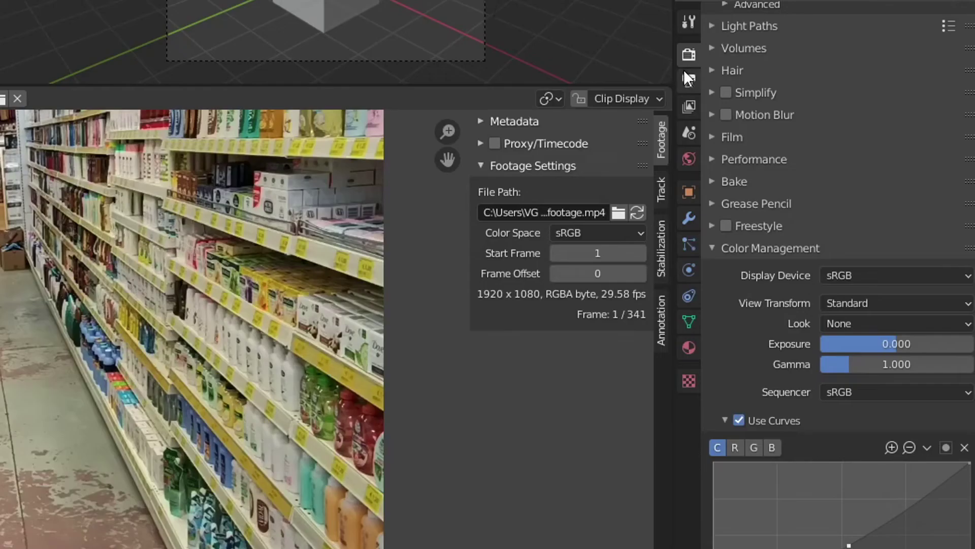
Set a custom output frame rate with FPS 2958 and base 100
{"action": "left_click", "coordinate": [814, 169]}
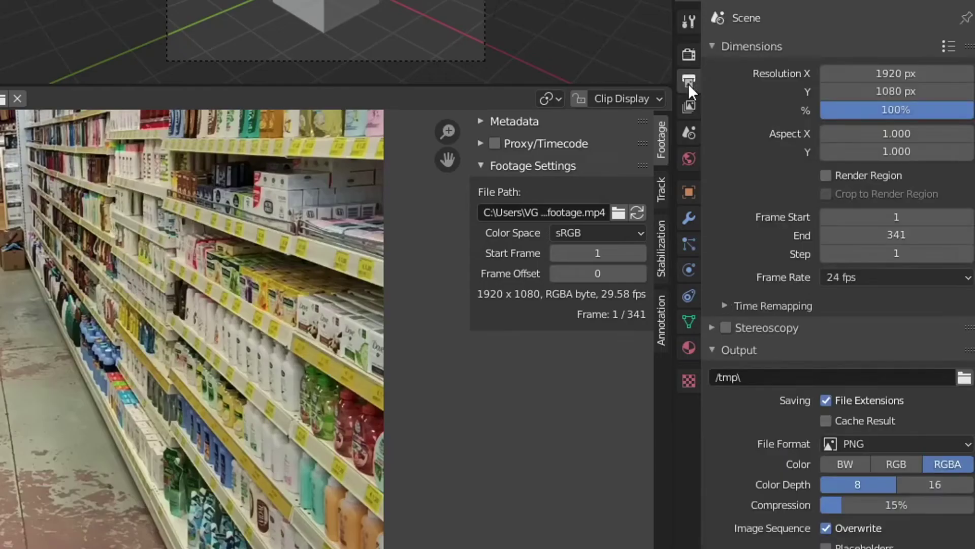
{"action": "left_click", "coordinate": [852, 279]}
{"action": "left_click", "coordinate": [857, 278]}
{"action": "left_click", "coordinate": [865, 448]}
{"action": "left_click", "coordinate": [884, 296]}
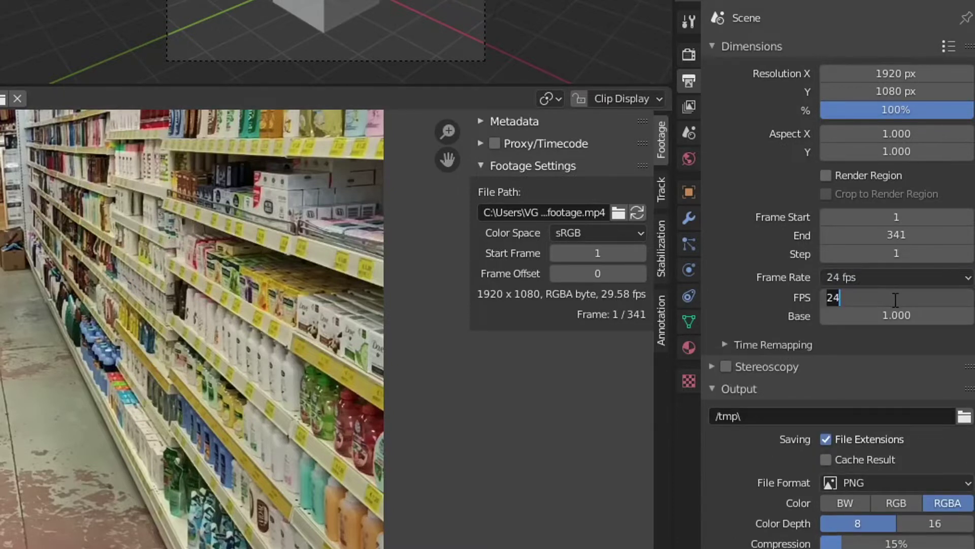
{"action": "type", "text": "2958"}
{"action": "key", "text": "Tab"}
{"action": "type", "text": "100"}
{"action": "key", "text": "Return"}
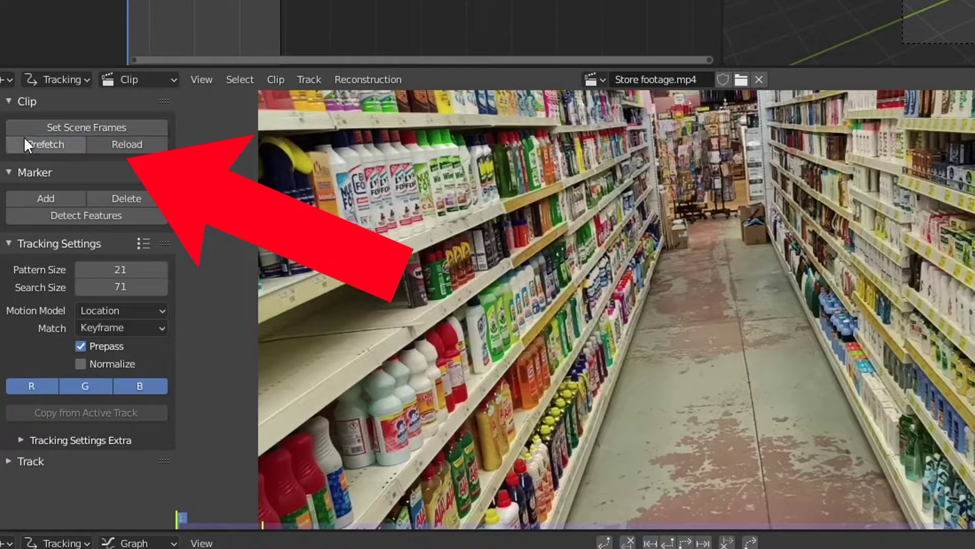
Prefetch the clip's frames into memory and play the footage
{"action": "left_click", "coordinate": [25, 215]}
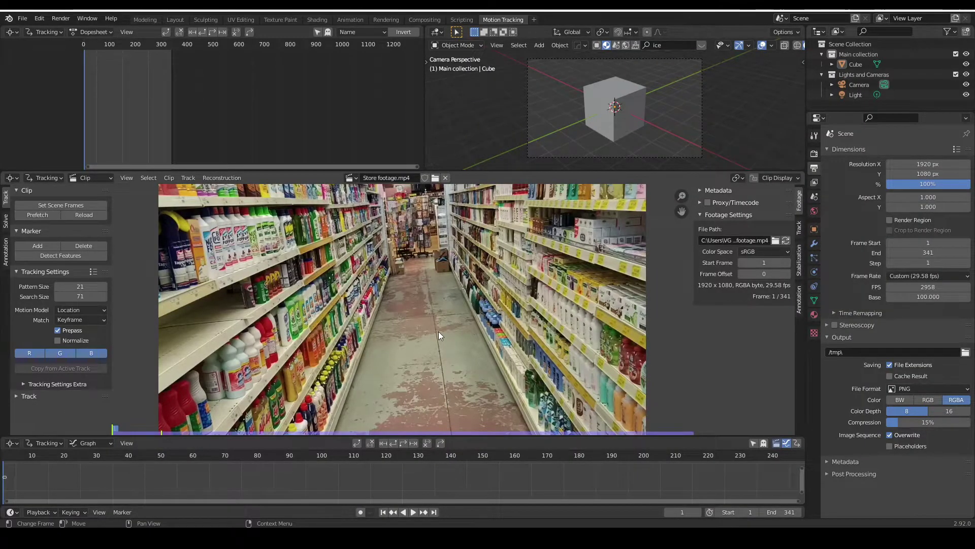
{"action": "key", "text": "space"}
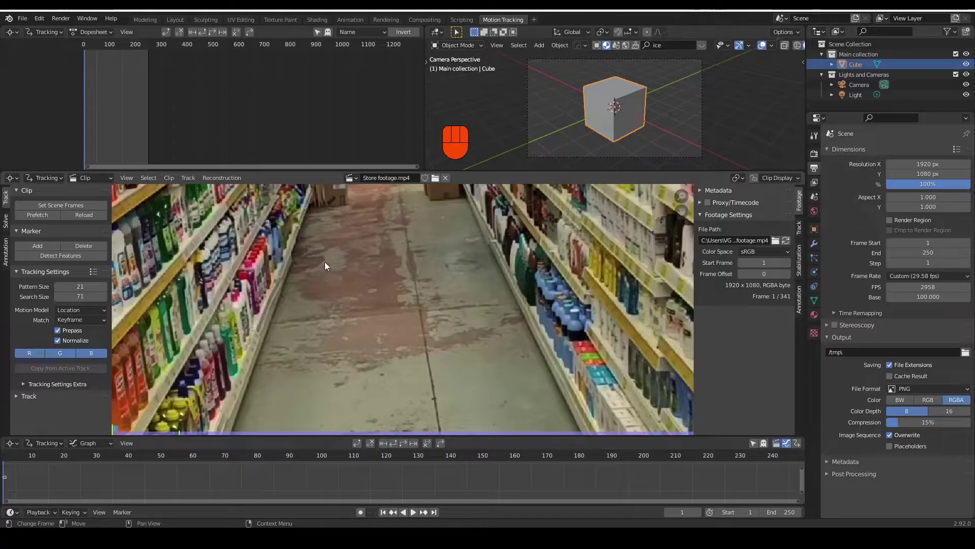
Place two tracking markers next to each other on the reddish part of the aisle floor
{"action": "left_click", "coordinate": [325, 260], "text": "ctrl"}
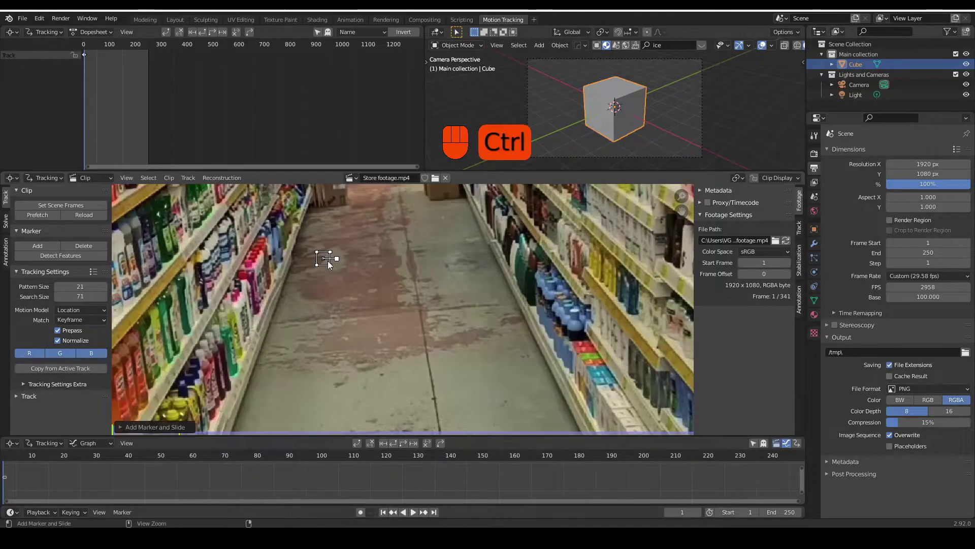
{"action": "left_click", "coordinate": [400, 259], "text": "ctrl"}
Set the pattern size to 40 and place three more tracking markers on the nearer part of the floor
{"action": "left_click", "coordinate": [83, 286]}
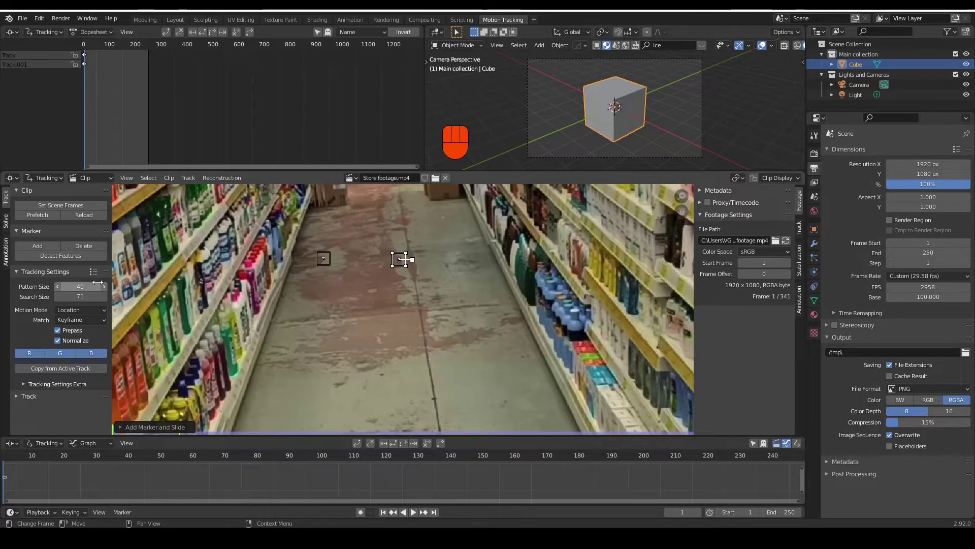
{"action": "left_click", "coordinate": [337, 315], "text": "ctrl"}
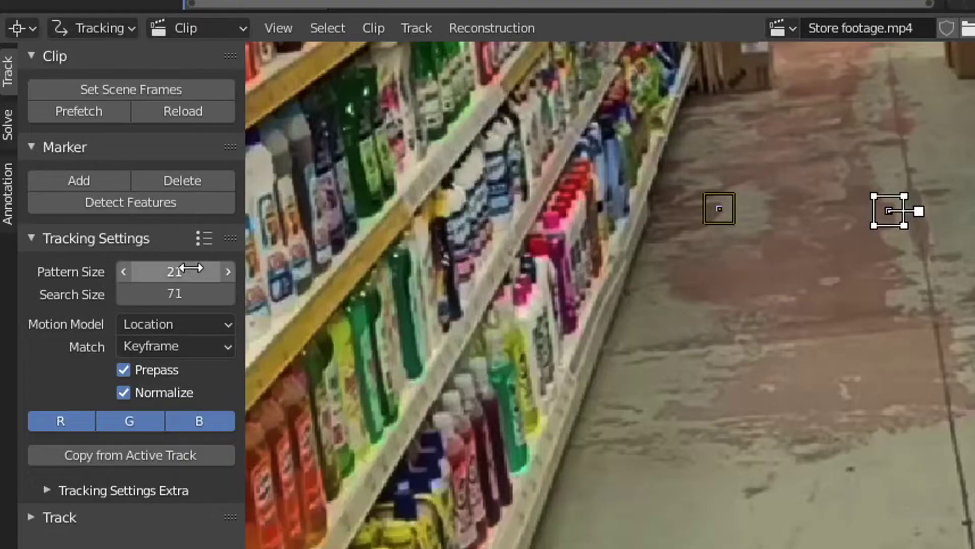
{"action": "left_click", "coordinate": [87, 286]}
{"action": "type", "text": "40"}
{"action": "key", "text": "Return"}
{"action": "left_click", "coordinate": [514, 317], "text": "ctrl"}
{"action": "left_click", "coordinate": [368, 367], "text": "ctrl"}
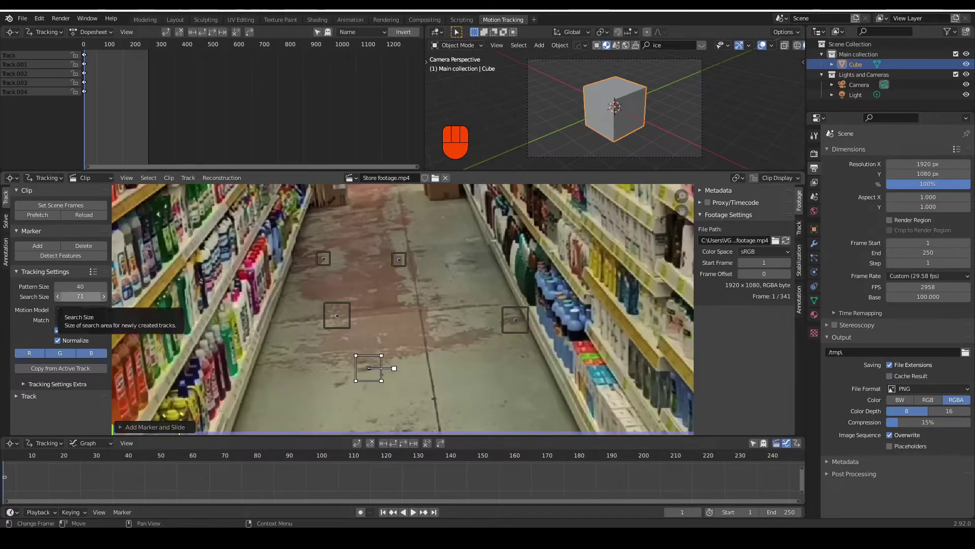
Show the markers' search areas and set the search size for new markers to 130
{"action": "key", "text": "s"}
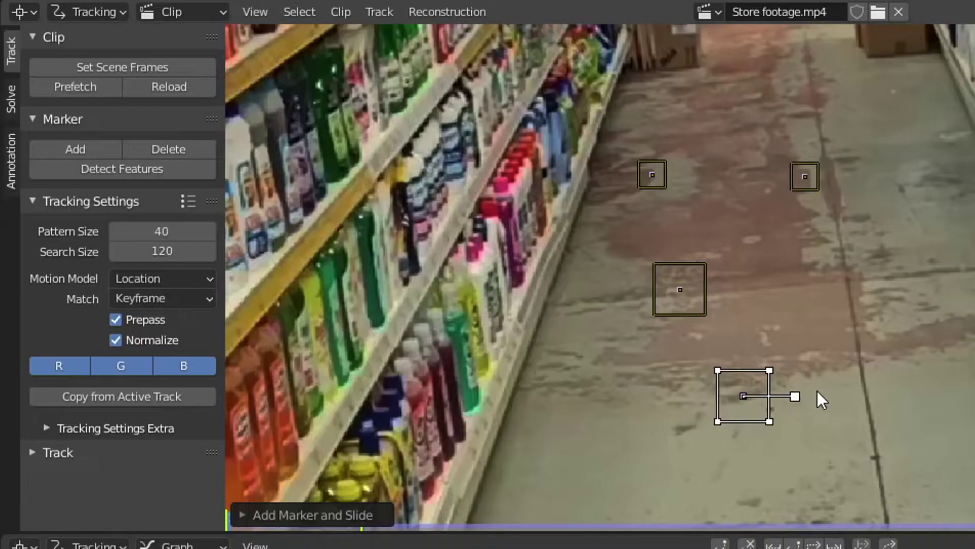
{"action": "key", "text": "alt+s"}
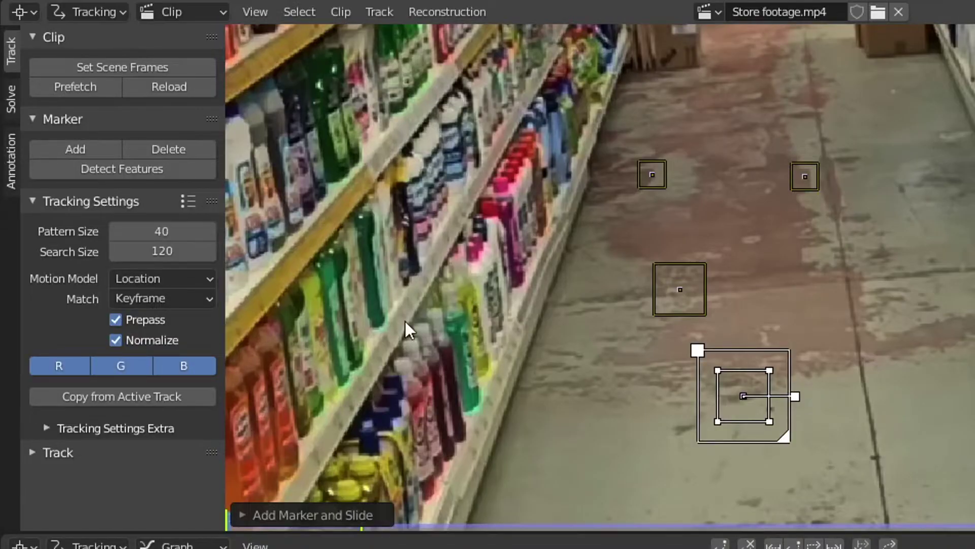
{"action": "left_click", "coordinate": [155, 250]}
{"action": "type", "text": "1"}
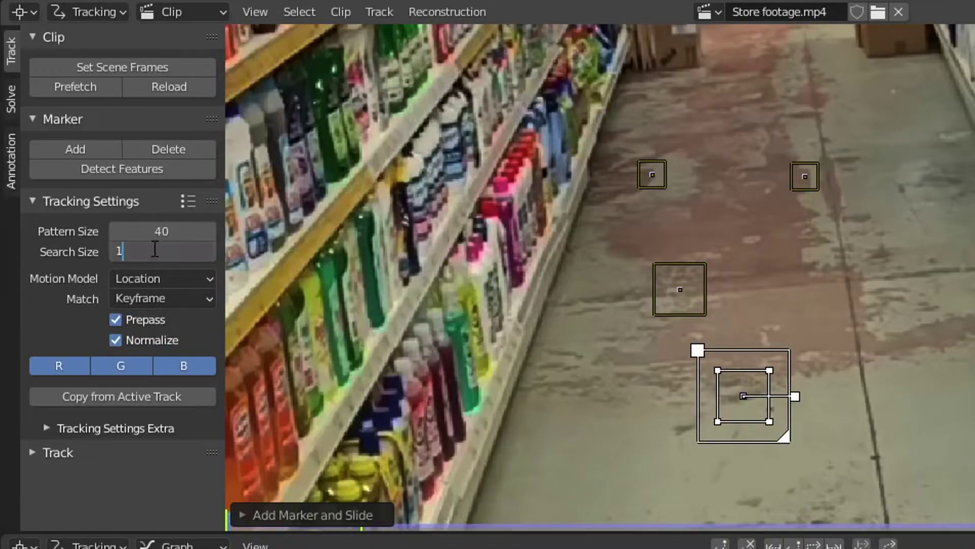
{"action": "type", "text": "50"}
{"action": "key", "text": "Return"}
Place three more tracking markers with the larger search area across the aisle floor
{"action": "left_click", "coordinate": [856, 320], "text": "ctrl"}
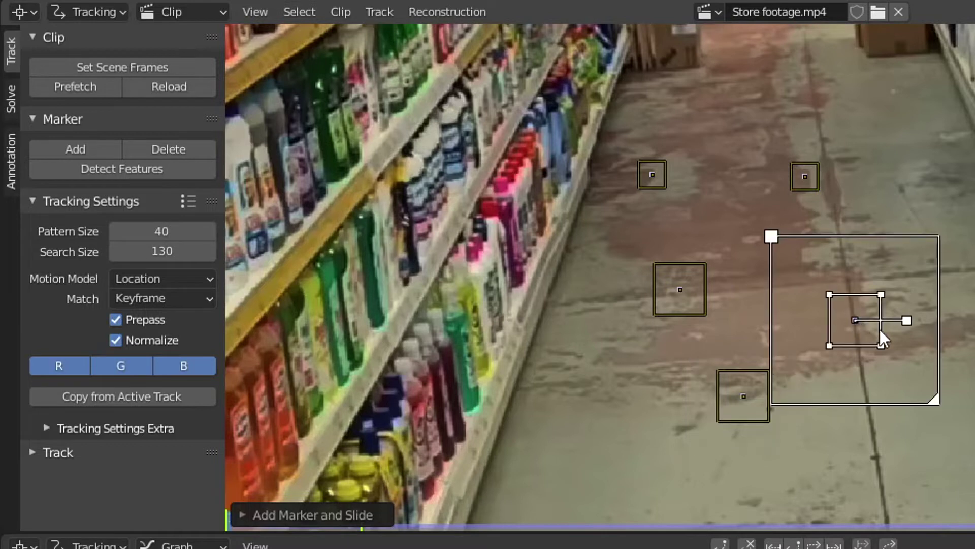
{"action": "left_click", "coordinate": [915, 185], "text": "ctrl"}
{"action": "left_click", "coordinate": [727, 190], "text": "ctrl"}
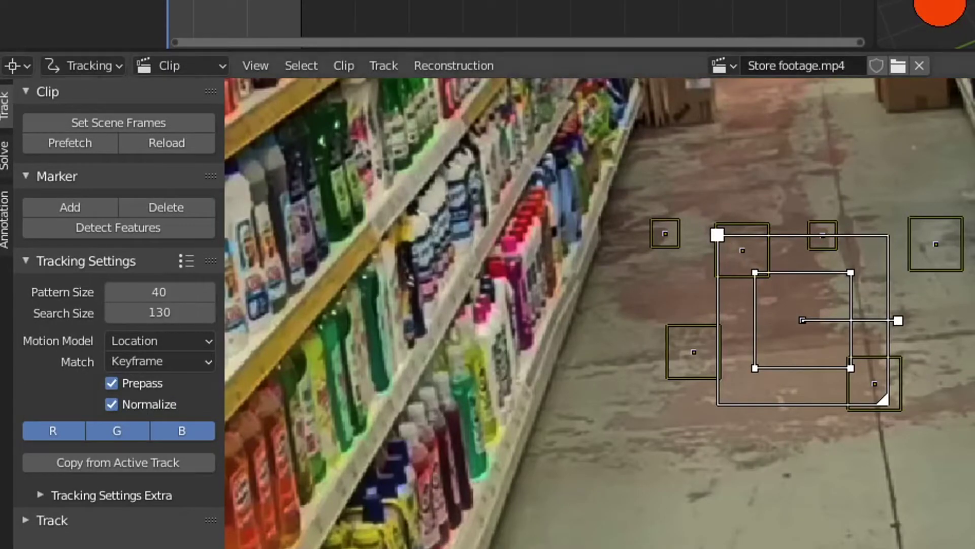
Set the tracking motion model to Location & Scale and enable Normalize
{"action": "left_click", "coordinate": [584, 425]}
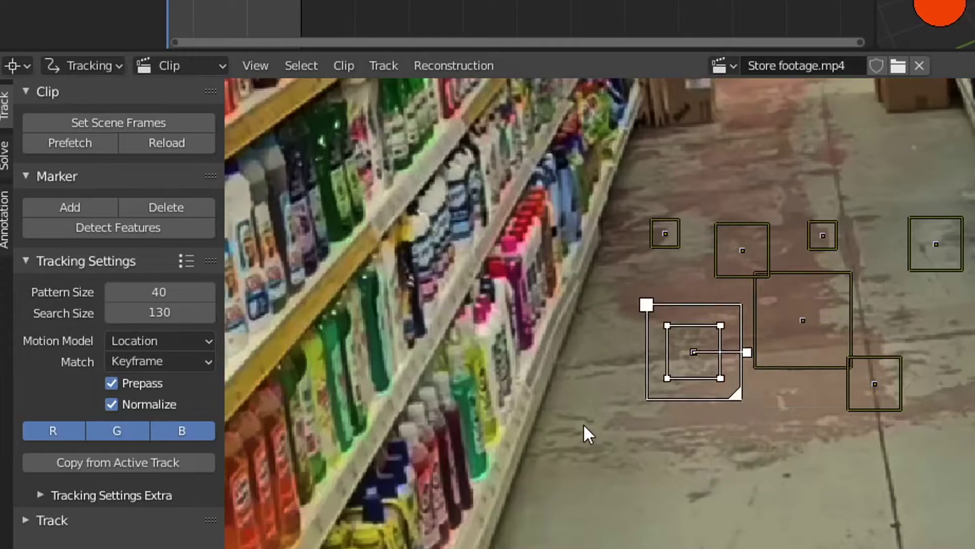
{"action": "left_click", "coordinate": [155, 344]}
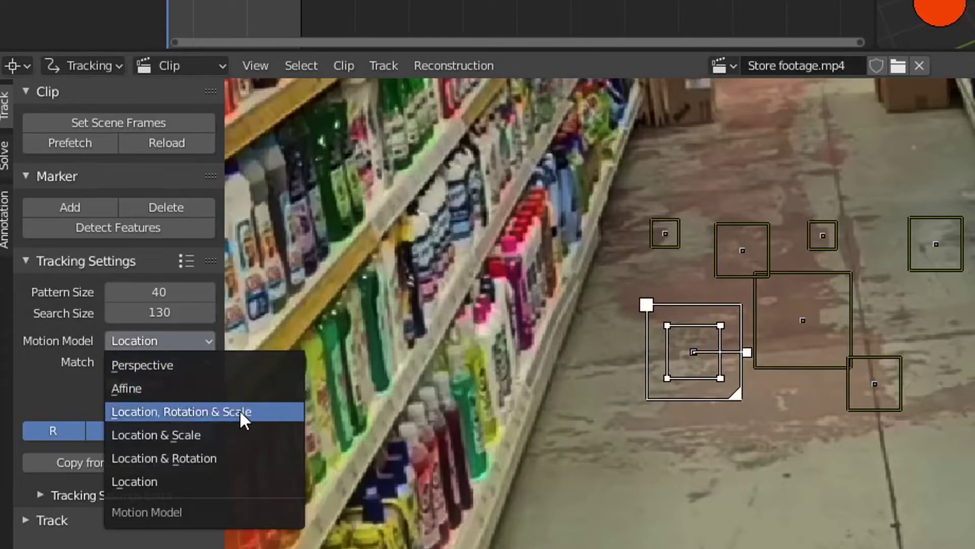
{"action": "left_click", "coordinate": [257, 442]}
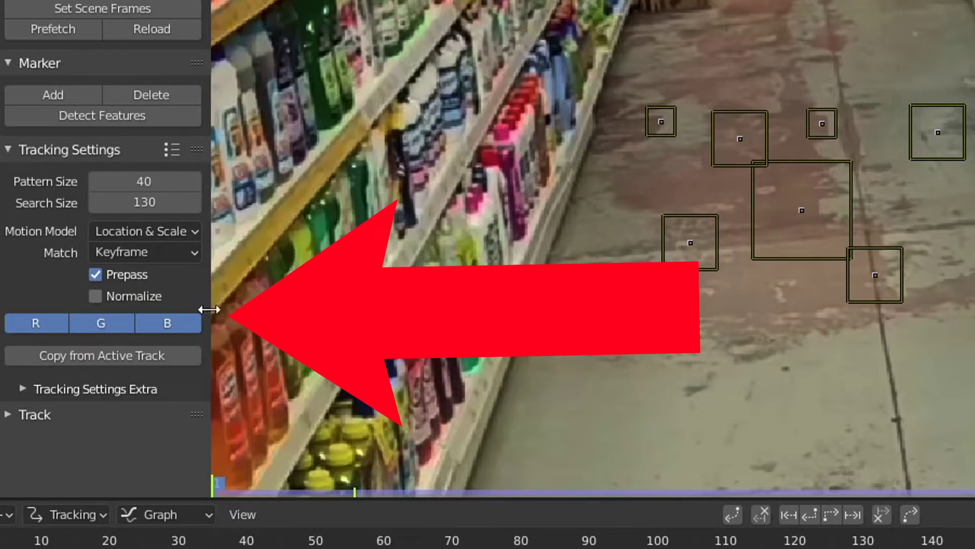
{"action": "left_click", "coordinate": [95, 298]}
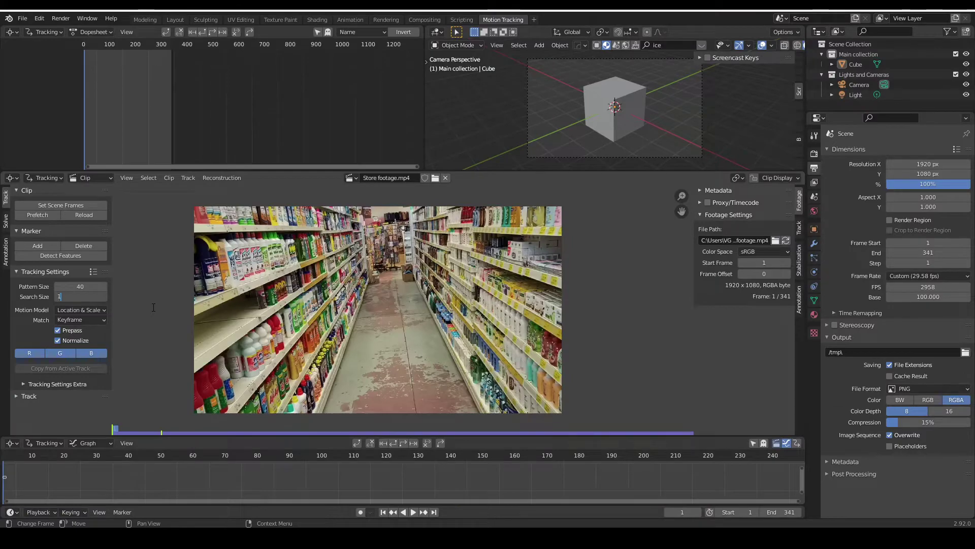
Set the search size to 120 and automatically detect features across the whole frame
{"action": "type", "text": "20"}
{"action": "key", "text": "Return"}
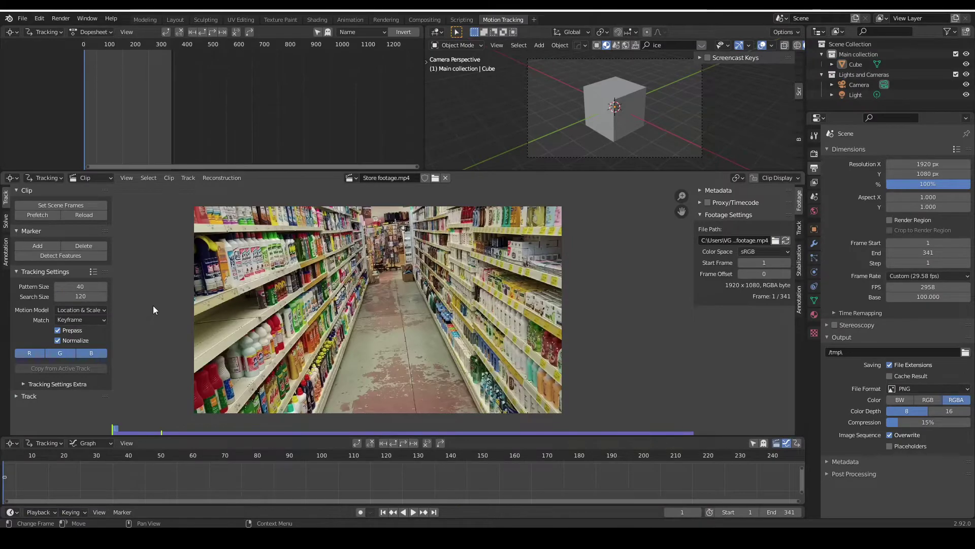
{"action": "left_click", "coordinate": [83, 256]}
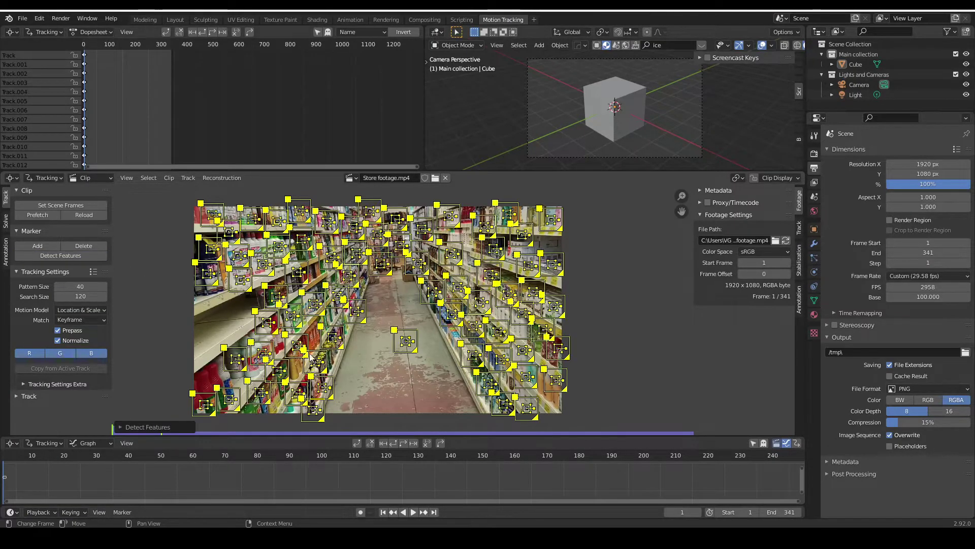
Draw a freehand annotation outlining the aisle floor between the two rows of shelves
{"action": "scroll", "coordinate": [361, 362], "scroll_direction": "up", "scroll_amount": 1}
{"action": "left_click", "coordinate": [5, 260]}
{"action": "scroll", "coordinate": [221, 283], "scroll_direction": "down", "scroll_amount": 2}
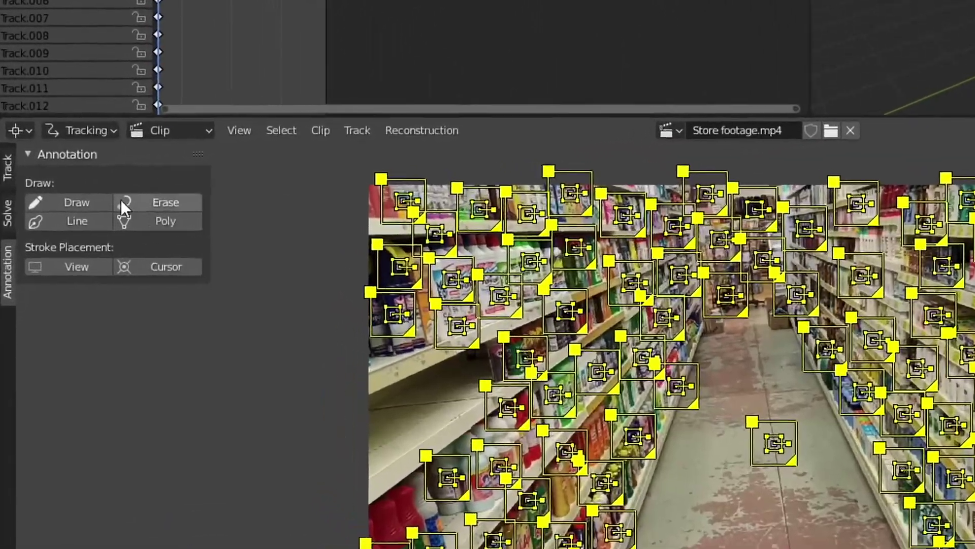
{"action": "left_click", "coordinate": [81, 206]}
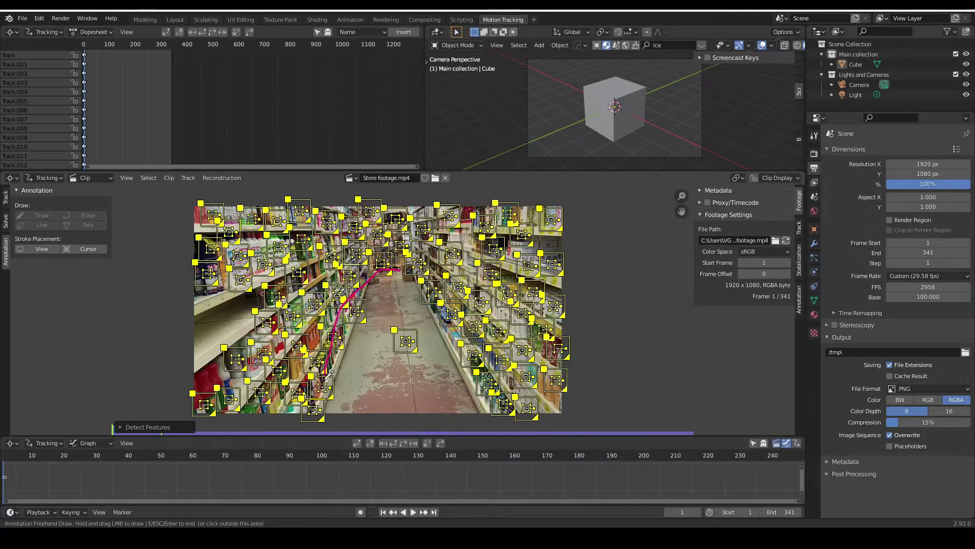
{"action": "mouse_move", "coordinate": [325, 378]}
{"action": "left_mouse_down"}
{"action": "mouse_move", "coordinate": [507, 411]}
{"action": "mouse_move", "coordinate": [418, 287]}
{"action": "left_mouse_up"}
{"action": "key", "text": "Escape"}
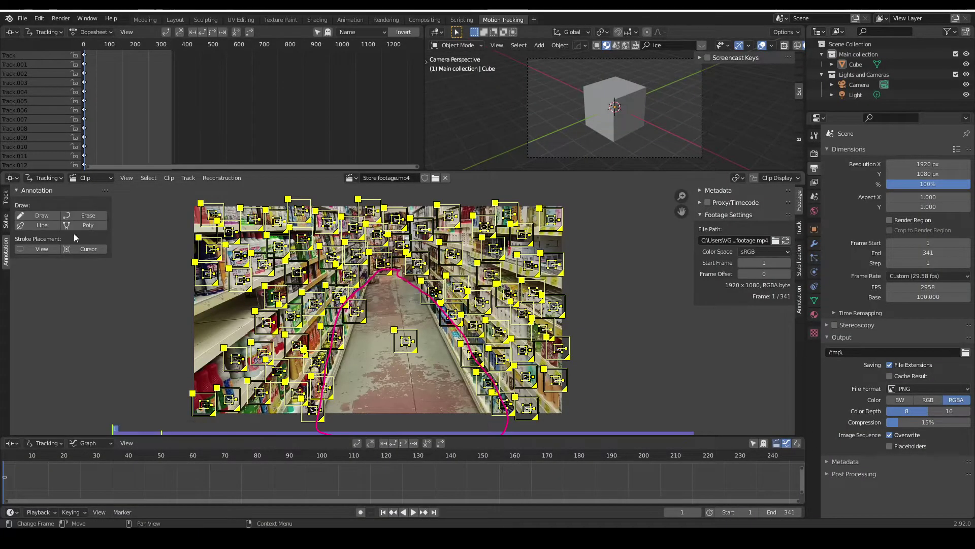
Detect features again with the placement restricted to inside the annotated floor area
{"action": "left_click", "coordinate": [6, 197]}
{"action": "left_click", "coordinate": [47, 253]}
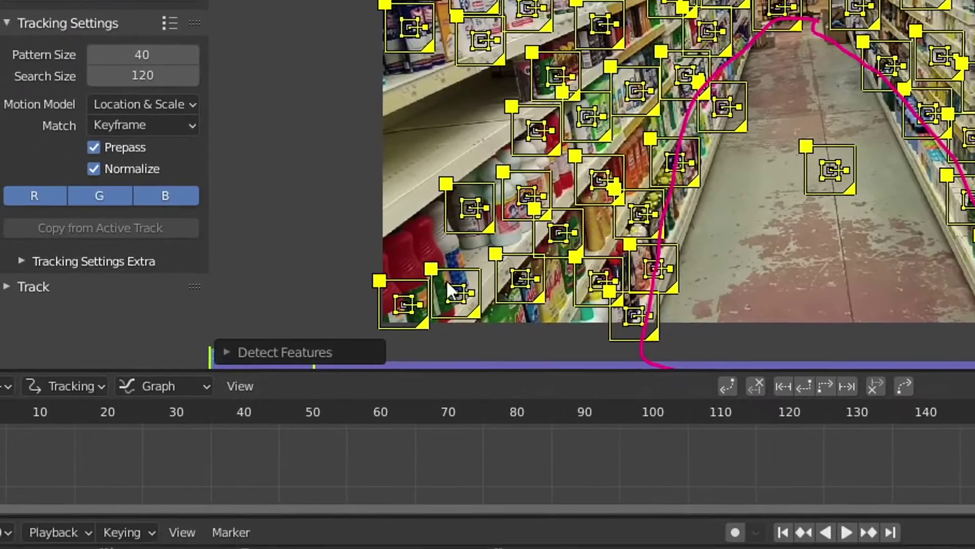
{"action": "left_click", "coordinate": [256, 407]}
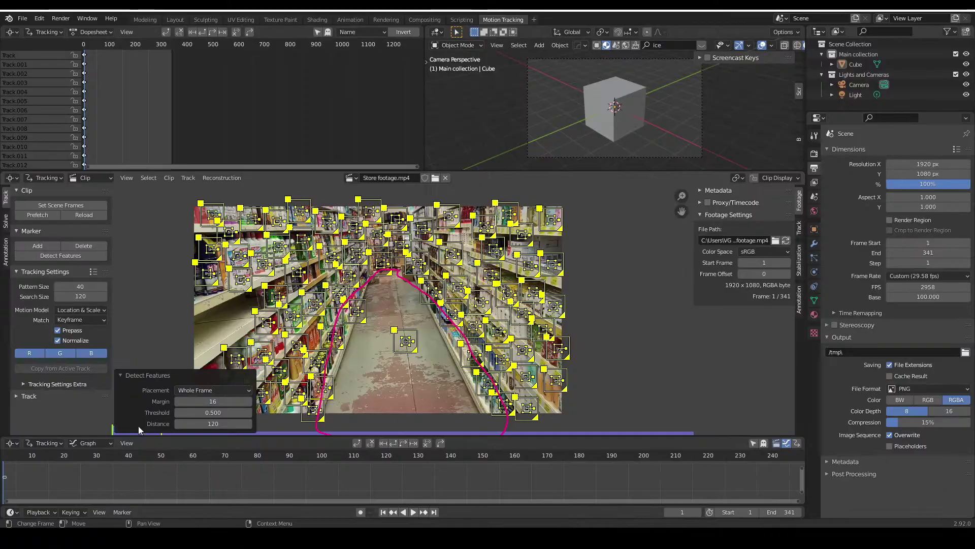
{"action": "left_click", "coordinate": [224, 390]}
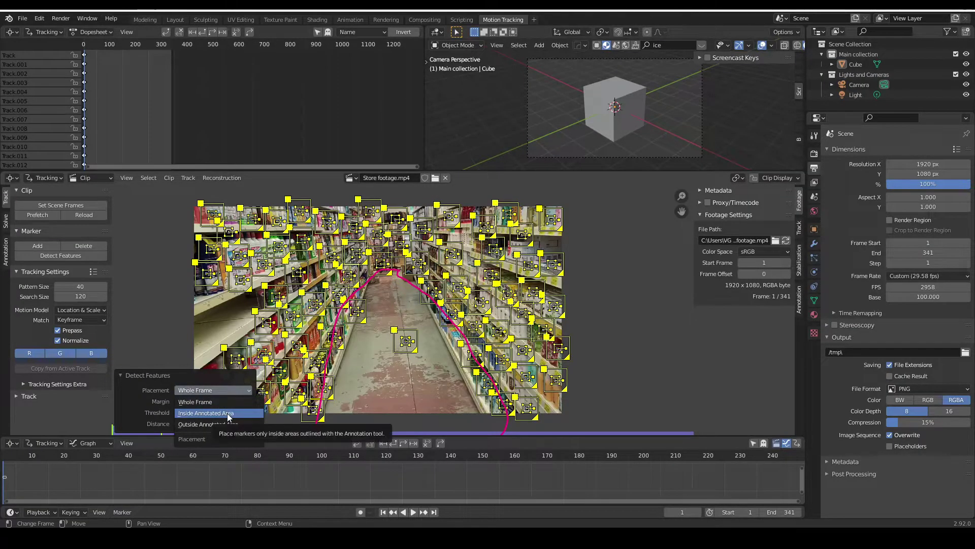
{"action": "left_click", "coordinate": [227, 413]}
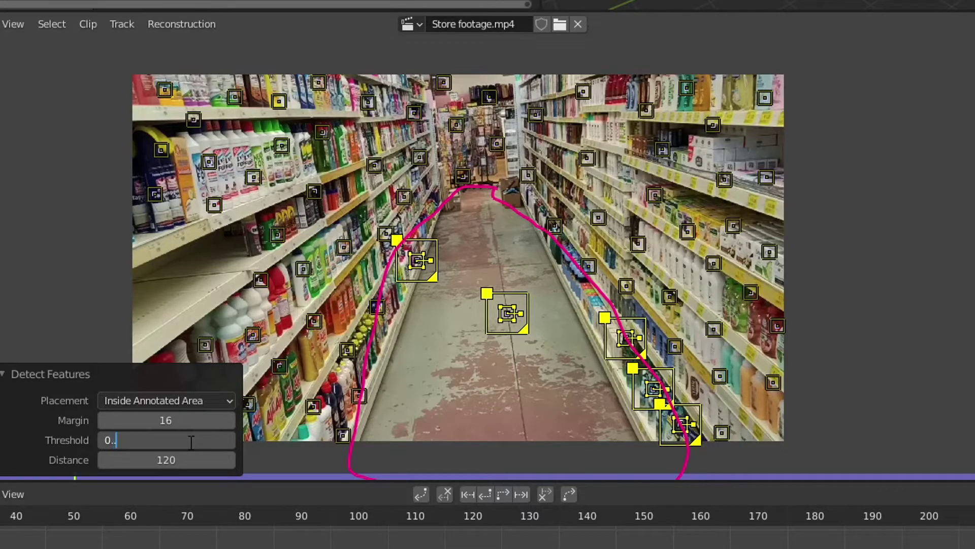
Set the feature detection threshold to 0.01 and distance to 80 to fill the annotated floor with denser markers
{"action": "type", "text": "0.0"}
{"action": "type", "text": "1"}
{"action": "key", "text": "Return"}
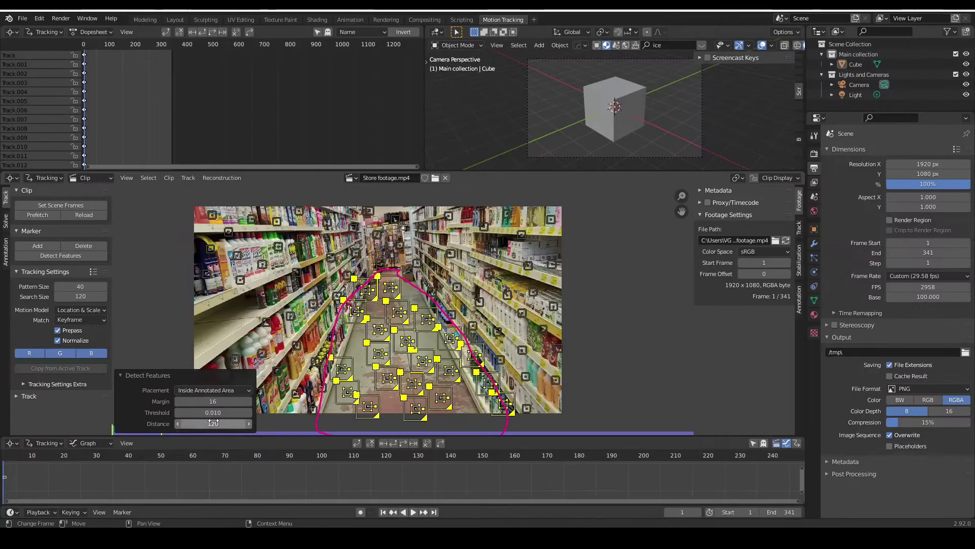
{"action": "double_click", "coordinate": [191, 460]}
{"action": "type", "text": "80"}
{"action": "key", "text": "Return"}
{"action": "scroll", "coordinate": [516, 379], "scroll_direction": "up", "scroll_amount": 2}
{"action": "scroll", "coordinate": [410, 379], "scroll_direction": "down", "scroll_amount": 1}
{"action": "mouse_move", "coordinate": [411, 379]}
{"action": "middle_mouse_down"}
{"action": "mouse_move", "coordinate": [422, 315]}
{"action": "mouse_move", "coordinate": [430, 335]}
{"action": "middle_mouse_up"}
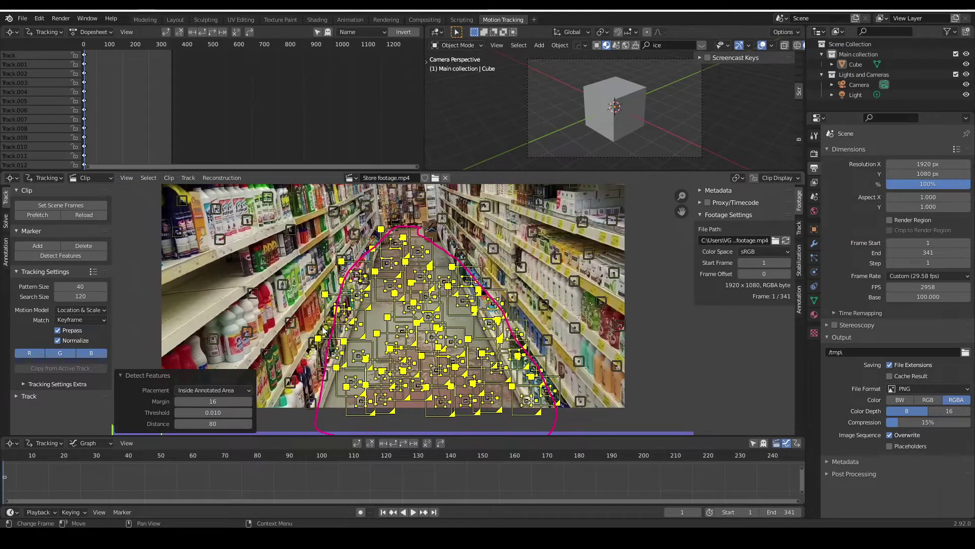
Remove the floor annotation layer and track all markers forward through the clip
{"action": "left_click", "coordinate": [340, 311]}
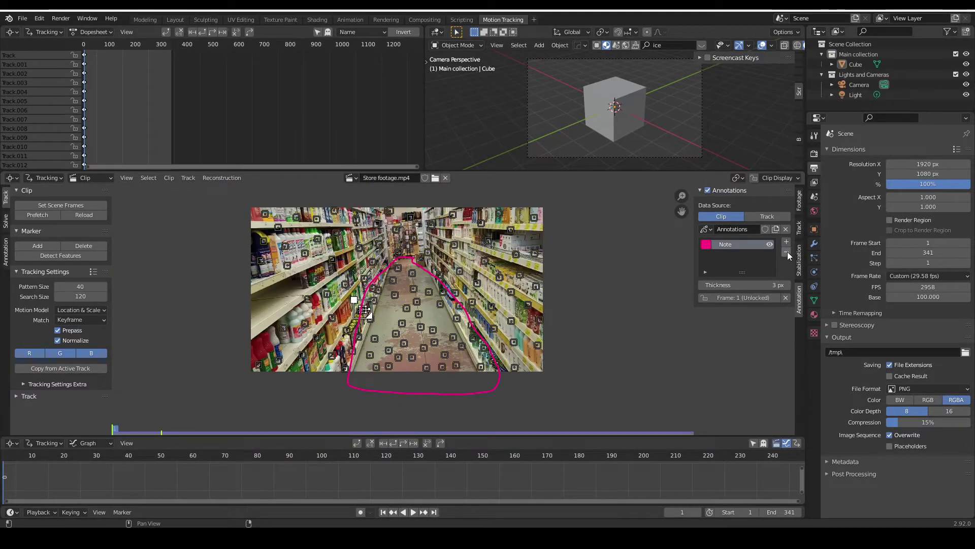
{"action": "left_click", "coordinate": [786, 252]}
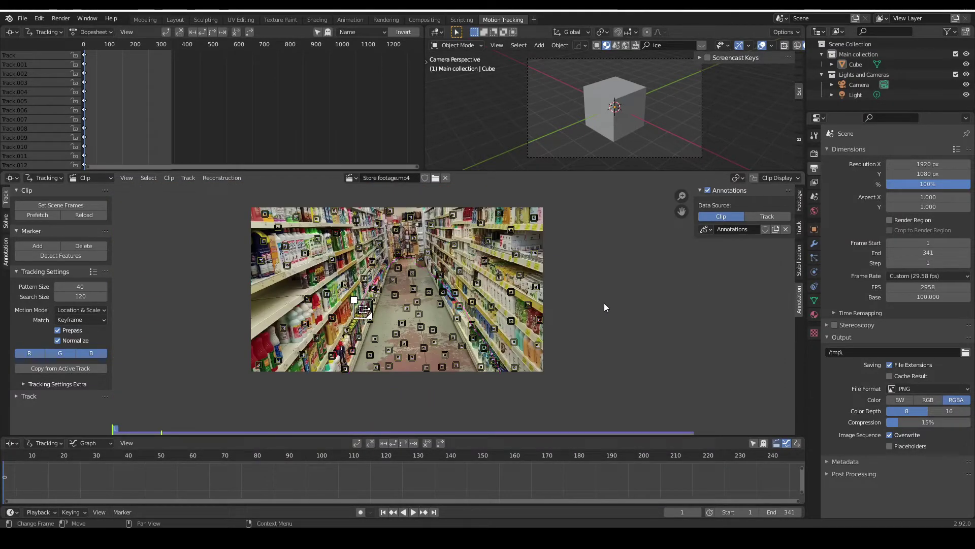
{"action": "key", "text": "a"}
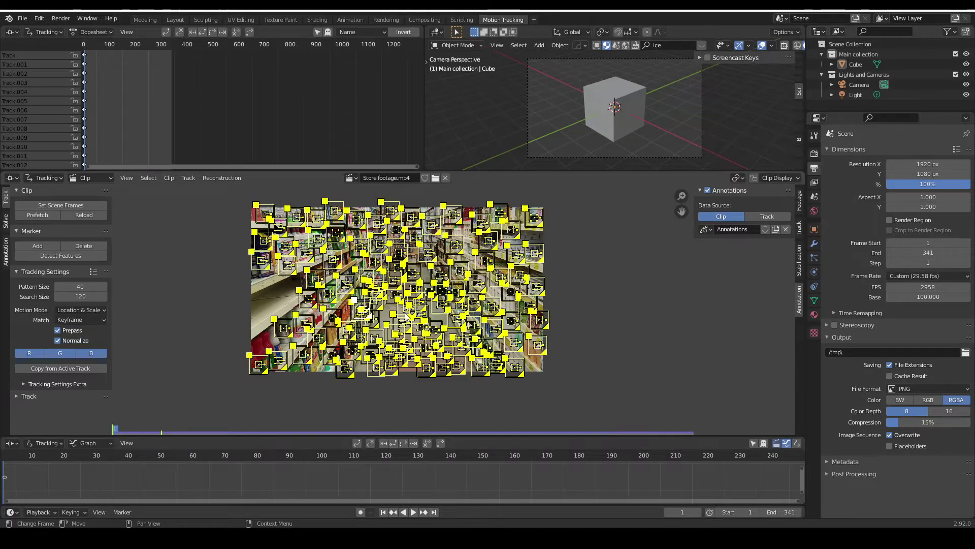
{"action": "key", "text": "ctrl+t"}
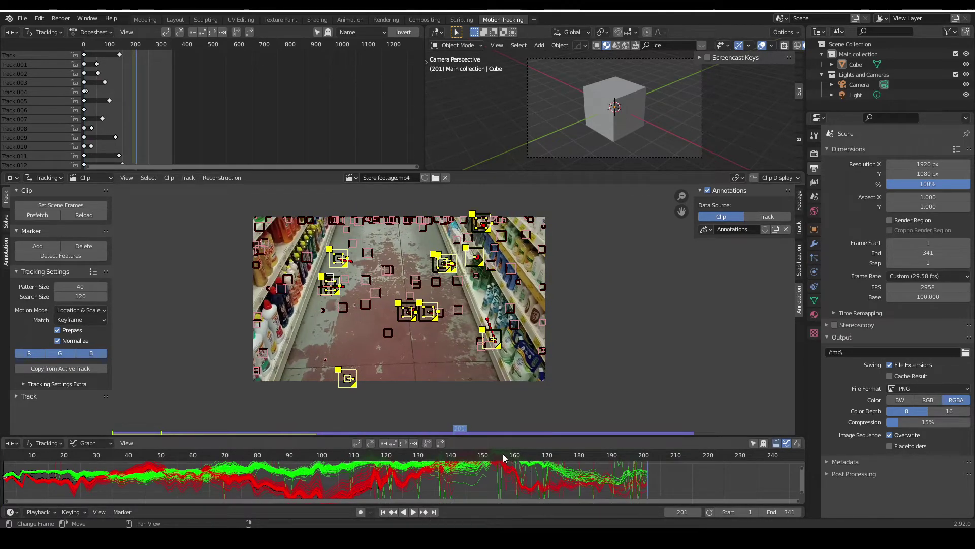
Detect additional features at frame 147 and track them forward
{"action": "left_click_drag", "start_coordinate": [504, 459], "coordinate": [473, 466]}
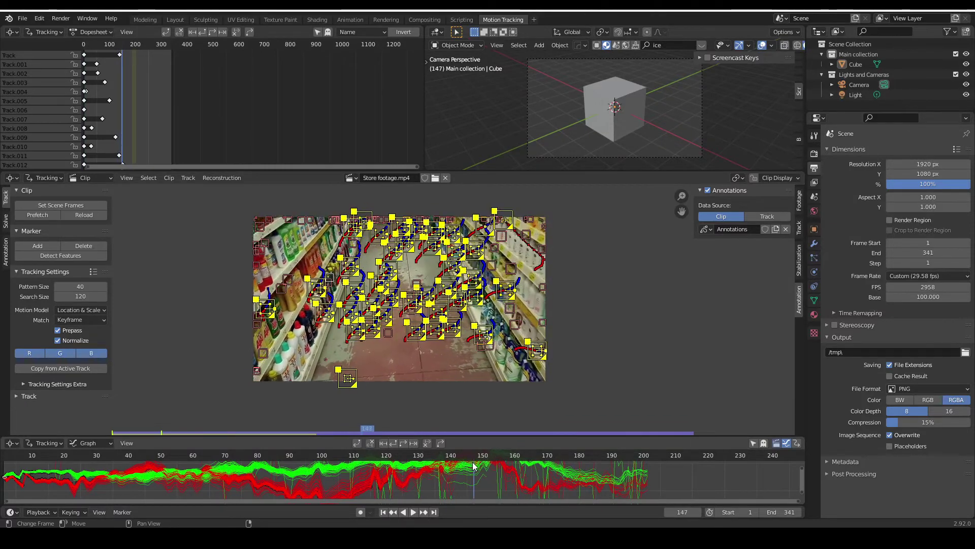
{"action": "left_click", "coordinate": [61, 255]}
{"action": "key", "text": "ctrl+t"}
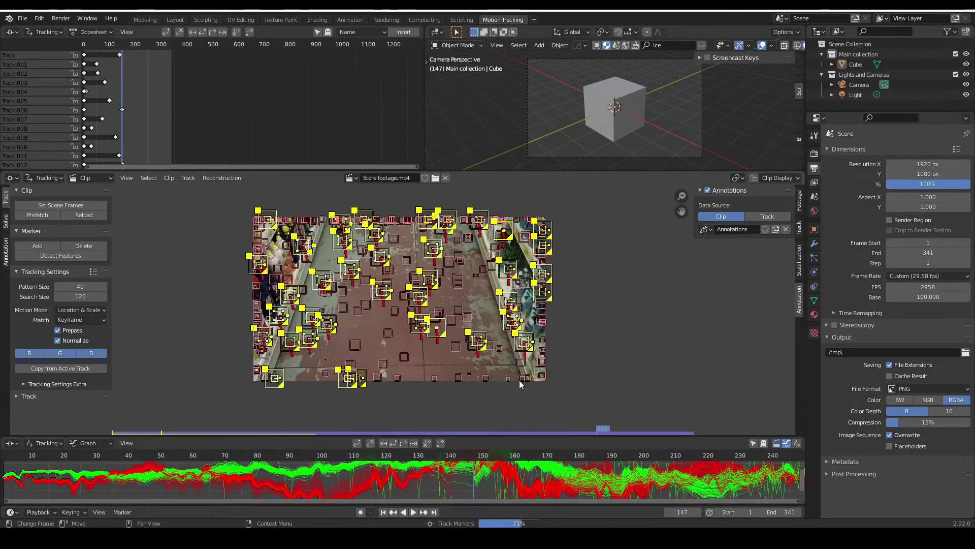
{"action": "scroll", "coordinate": [520, 380], "scroll_direction": "down", "scroll_amount": 1}
Track the markers backward from frame 148 and save the project as a new file
{"action": "left_click", "coordinate": [477, 458]}
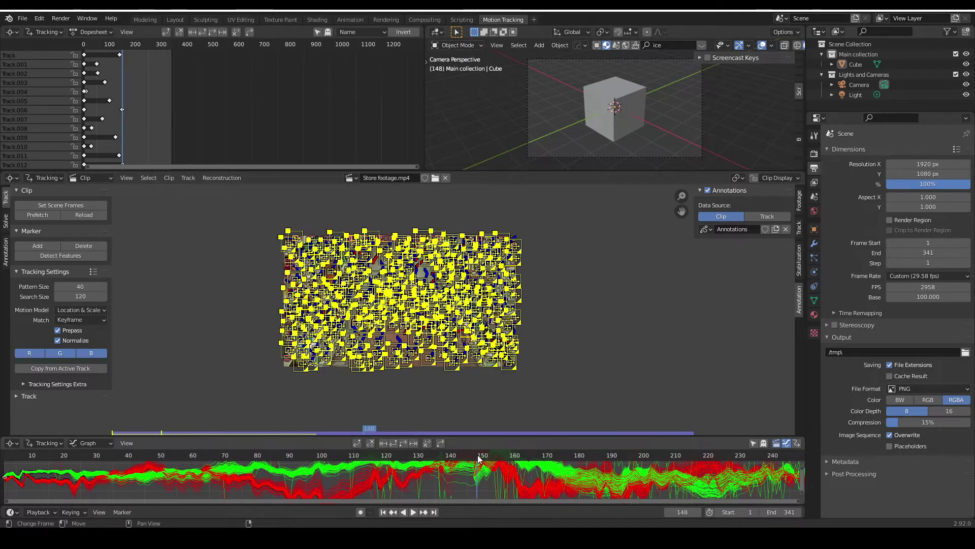
{"action": "key", "text": "shift+ctrl+t"}
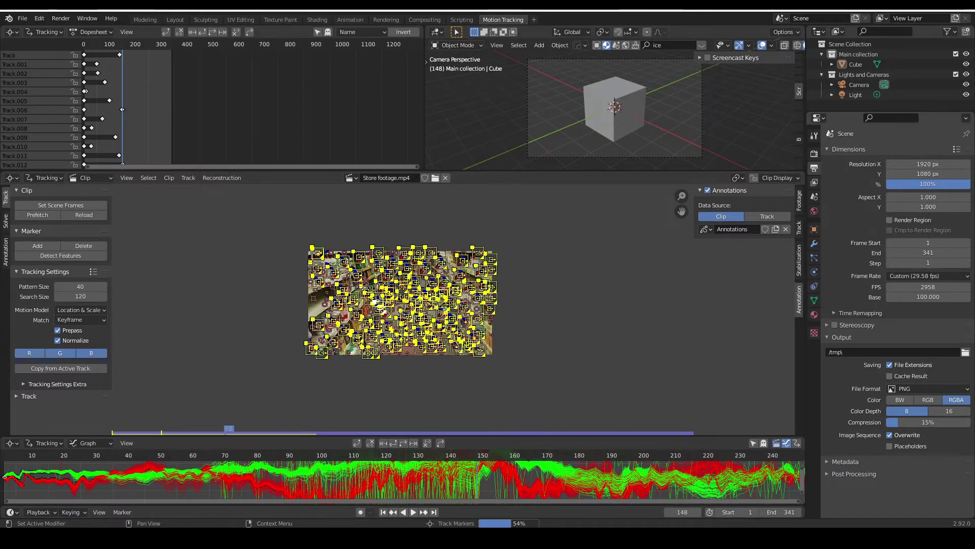
{"action": "key", "text": "ctrl+s"}
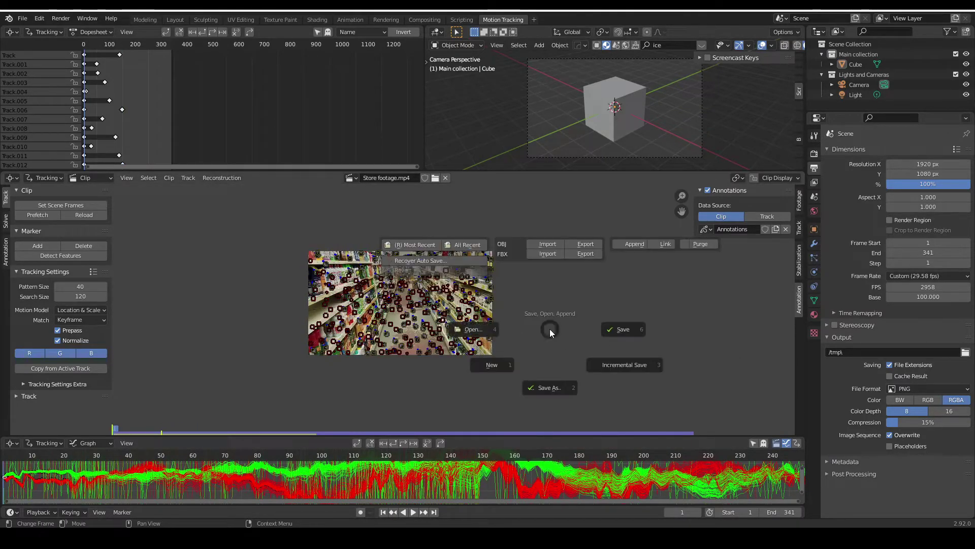
{"action": "left_click", "coordinate": [550, 386]}
{"action": "left_click", "coordinate": [41, 212]}
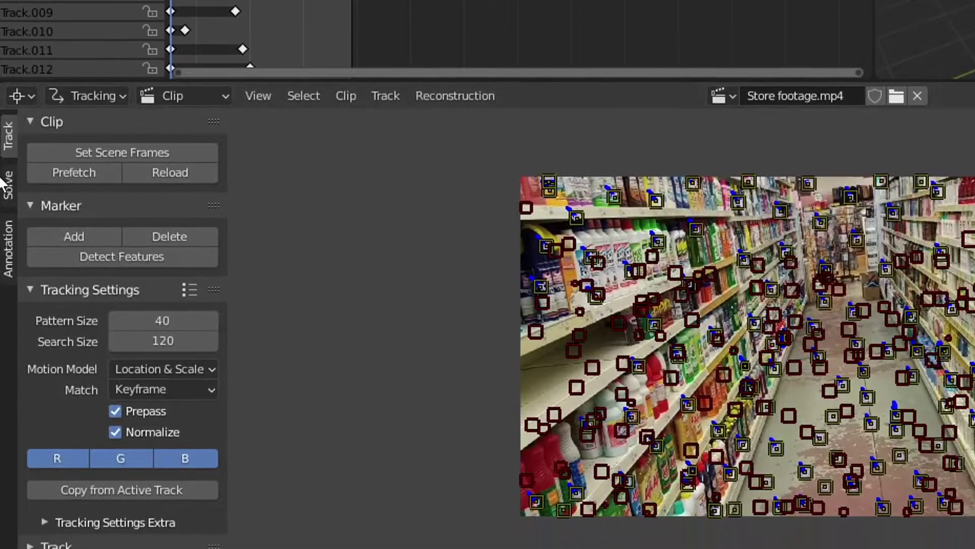
Solve the camera motion from the tracked markers
{"action": "left_click", "coordinate": [8, 194]}
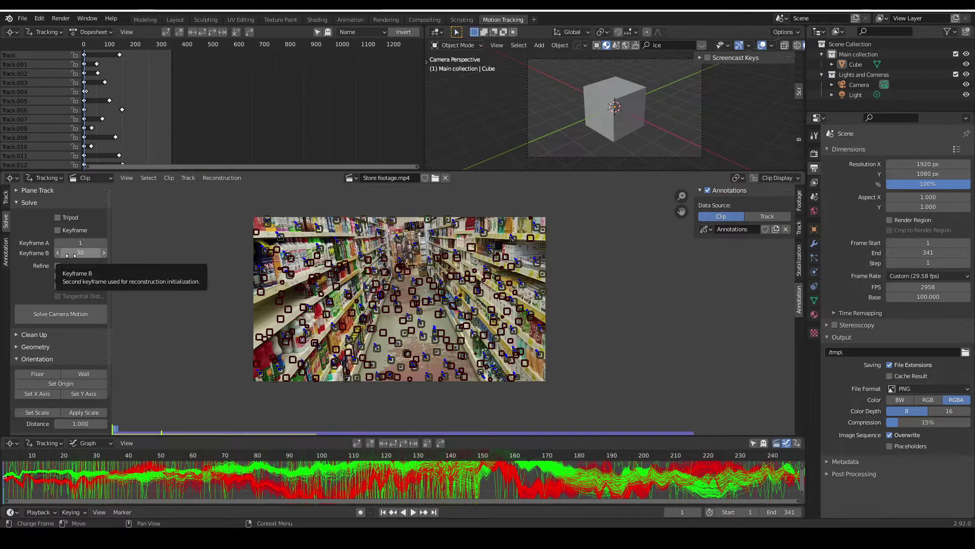
{"action": "left_click", "coordinate": [69, 315]}
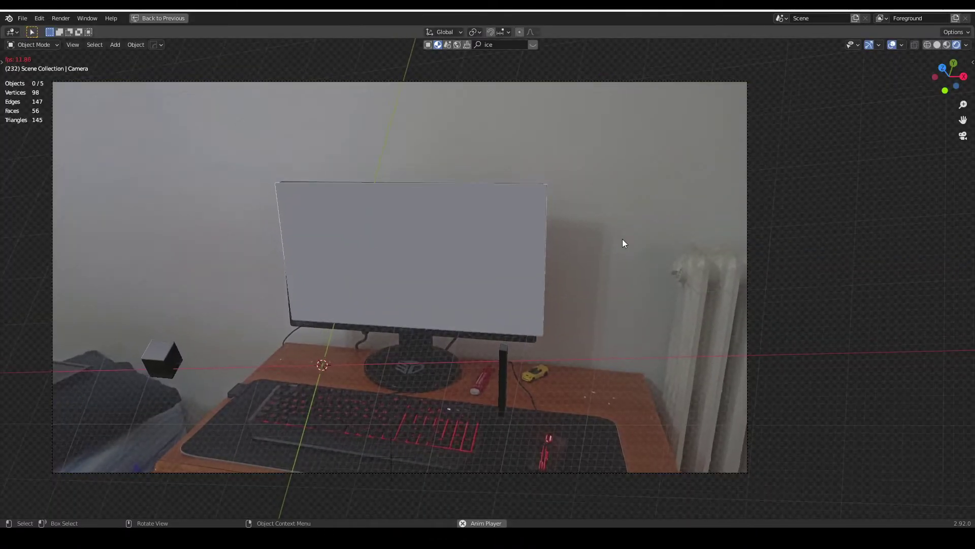
{"action": "left_click", "coordinate": [511, 285]}
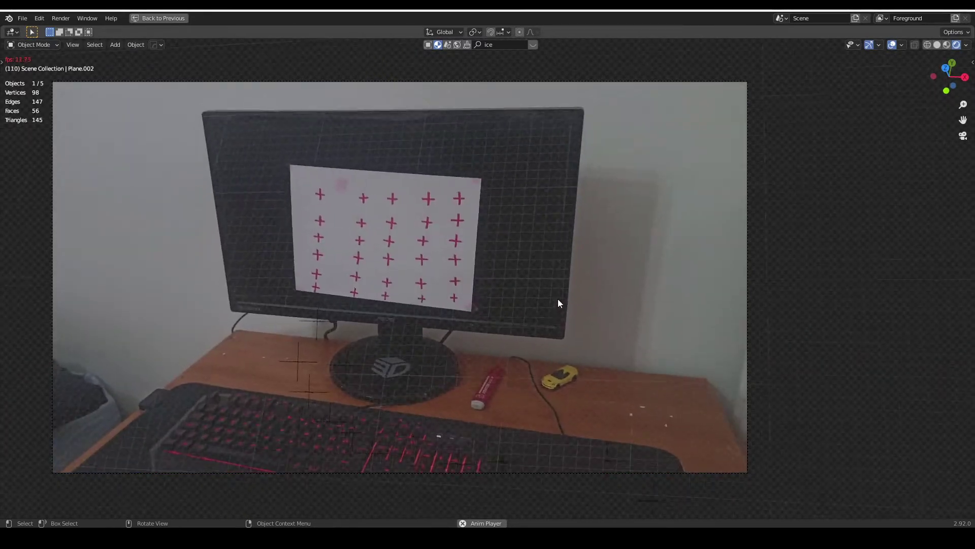
{"action": "key", "text": "space"}
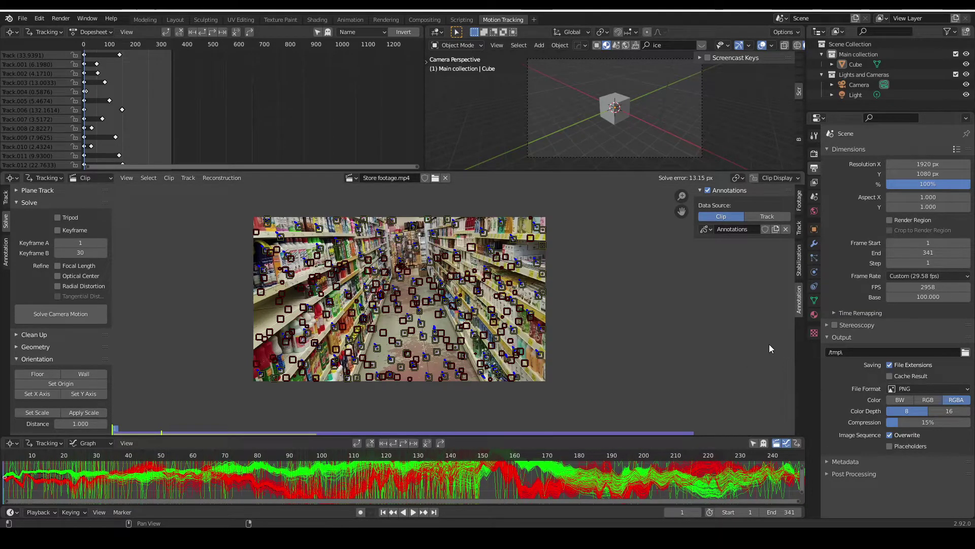
Delete the problem tracks selected by Filter Tracks with a threshold of 10 and solve the camera motion again
{"action": "left_click", "coordinate": [15, 334]}
{"action": "left_click", "coordinate": [57, 398]}
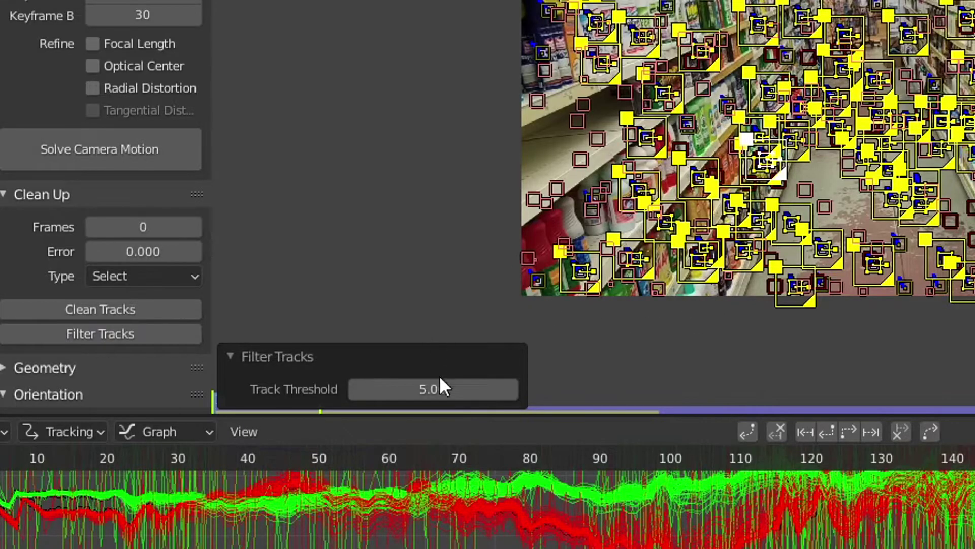
{"action": "left_click", "coordinate": [440, 381]}
{"action": "type", "text": "10"}
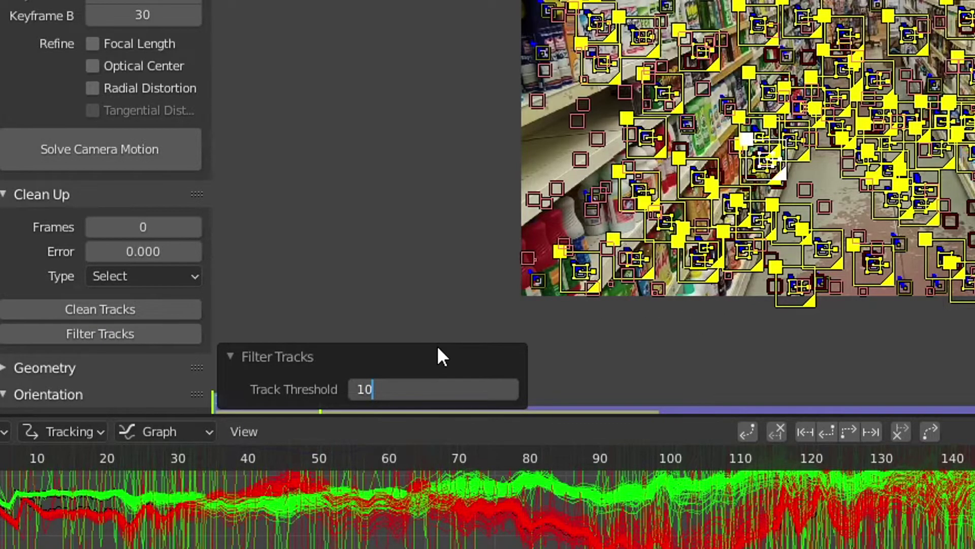
{"action": "key", "text": "Return"}
{"action": "key", "text": "x"}
{"action": "left_click", "coordinate": [382, 205]}
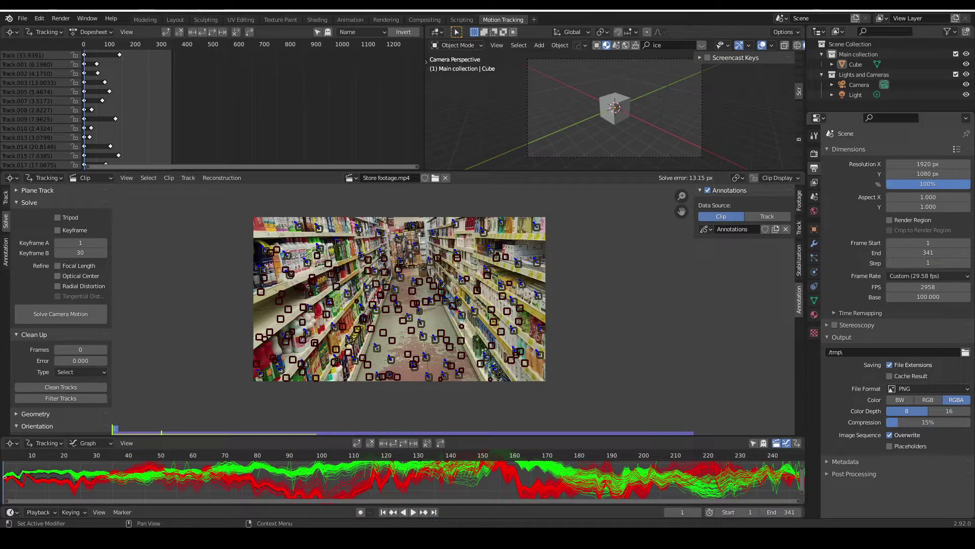
{"action": "left_click", "coordinate": [60, 314]}
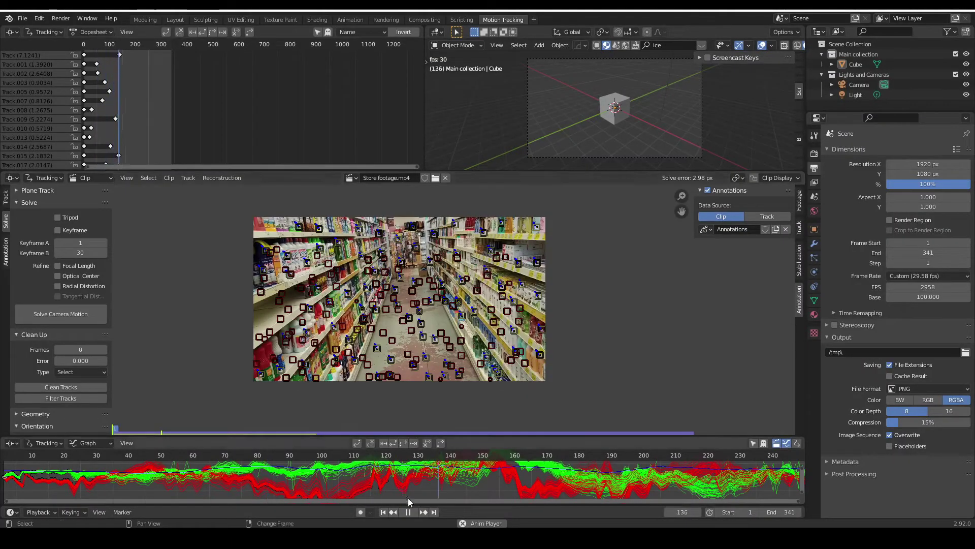
Stop playback at frame 147 and turn on the Info option for marker display
{"action": "left_click", "coordinate": [408, 512]}
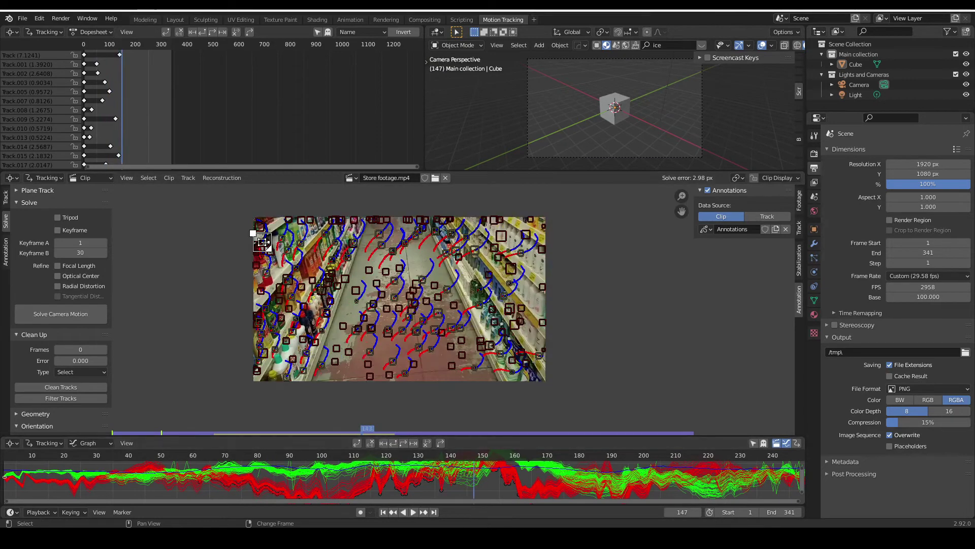
{"action": "key", "text": "ctrl"}
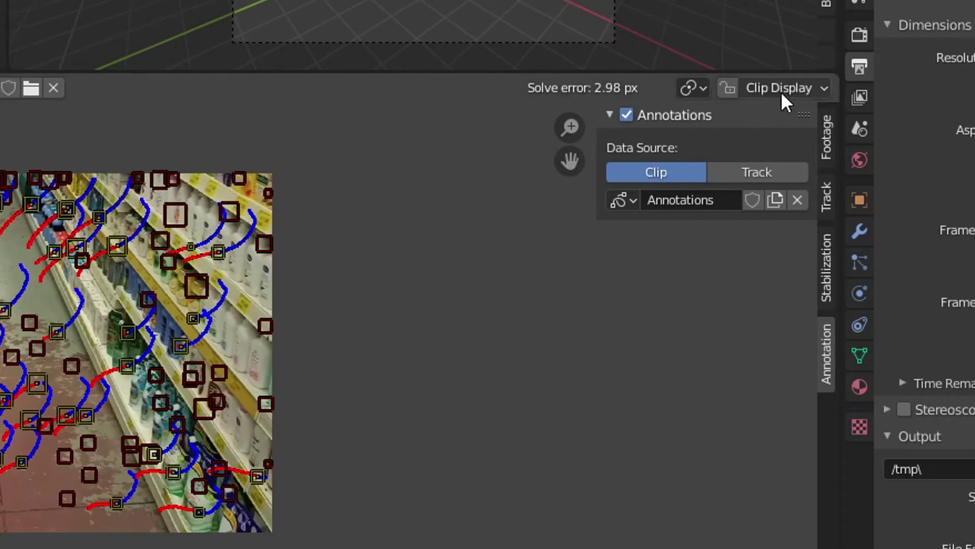
{"action": "left_click", "coordinate": [781, 91]}
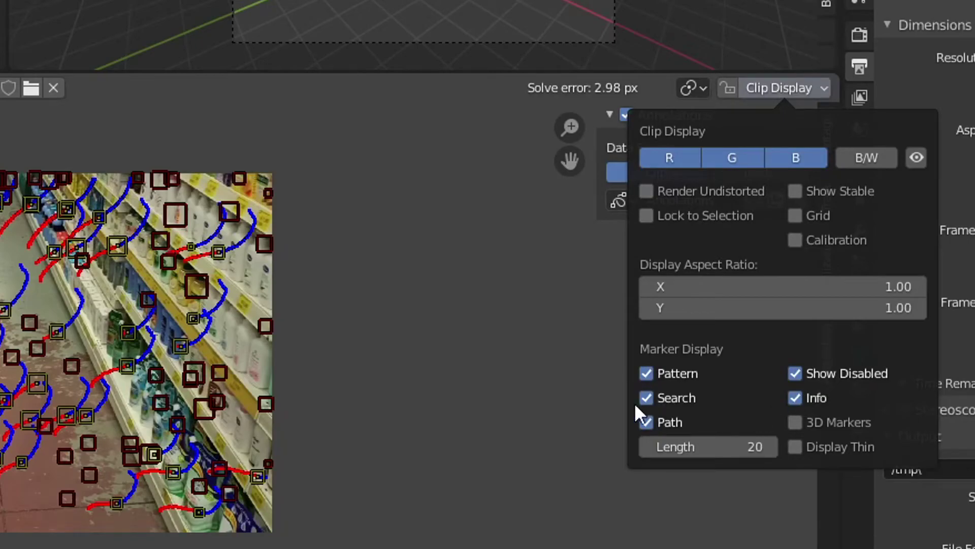
Examine the average error labels of all tracks across the clip at frame 147
{"action": "key", "text": "a"}
{"action": "middle_click_drag", "start_coordinate": [495, 320], "coordinate": [501, 311]}
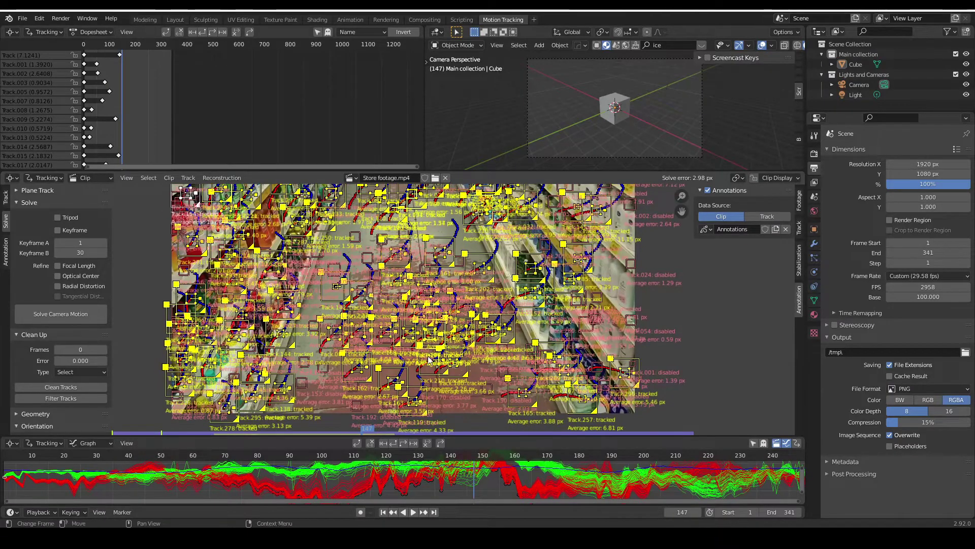
{"action": "middle_click_drag", "start_coordinate": [429, 360], "coordinate": [478, 310]}
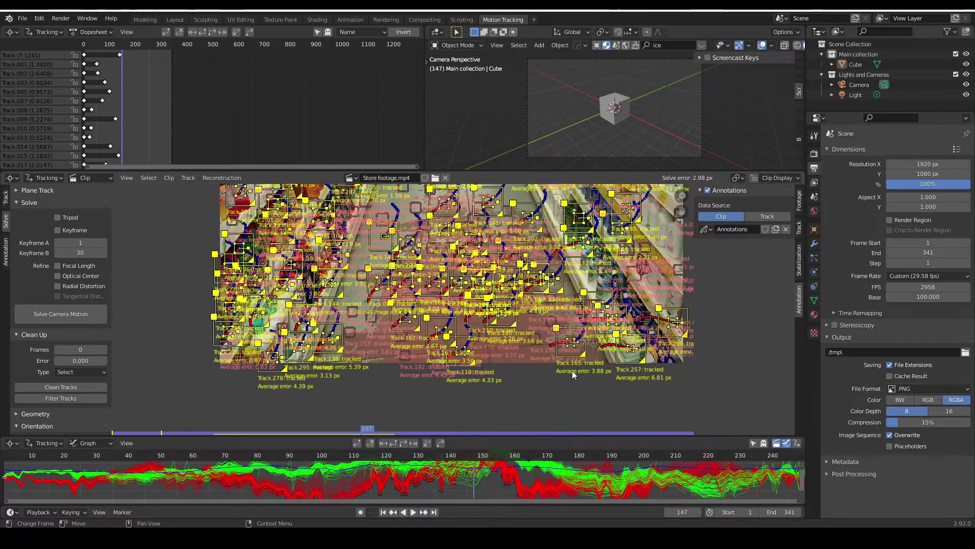
{"action": "key", "text": "alt+a"}
{"action": "middle_click_drag", "start_coordinate": [489, 334], "coordinate": [466, 396]}
{"action": "scroll", "coordinate": [462, 391], "scroll_direction": "down", "scroll_amount": 2}
{"action": "scroll", "coordinate": [178, 361], "scroll_direction": "up", "scroll_amount": 1}
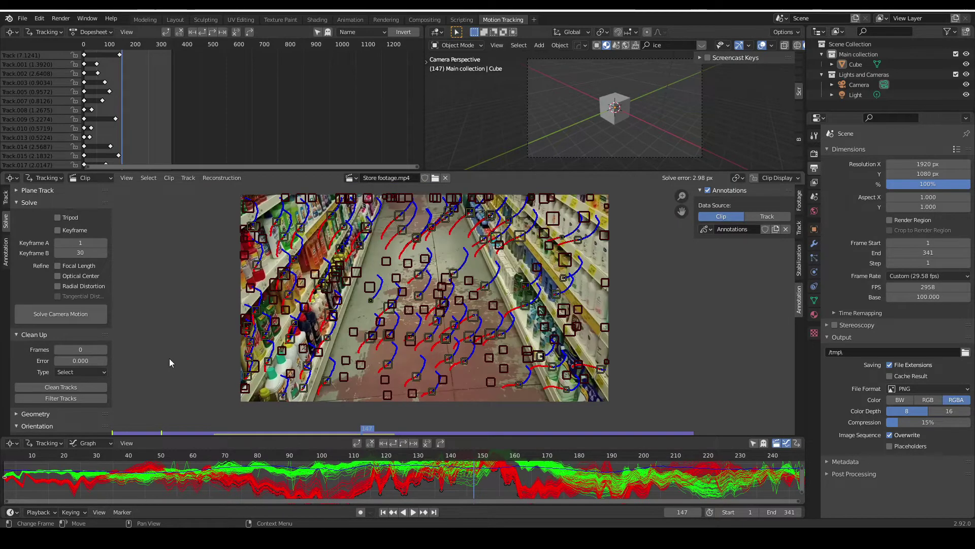
{"action": "key", "text": "a"}
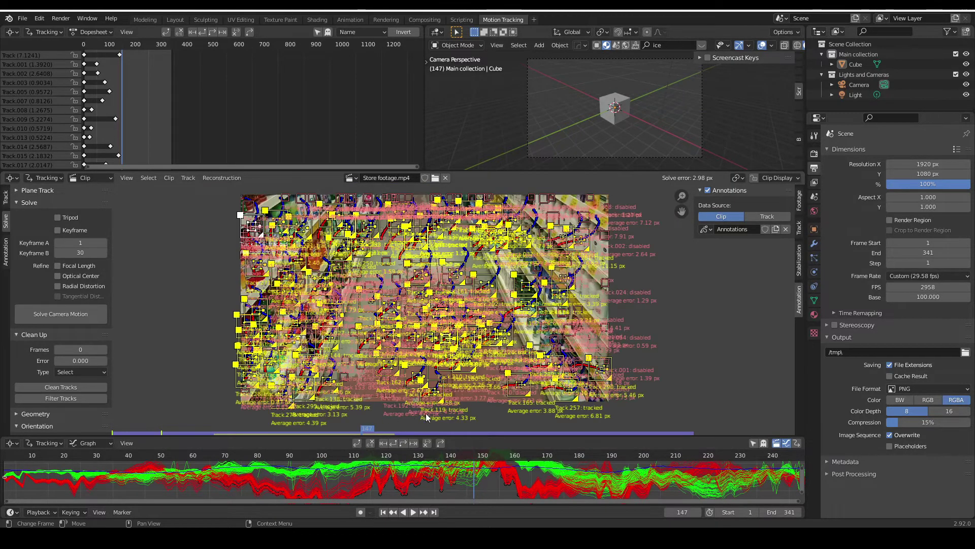
{"action": "left_click", "coordinate": [235, 401]}
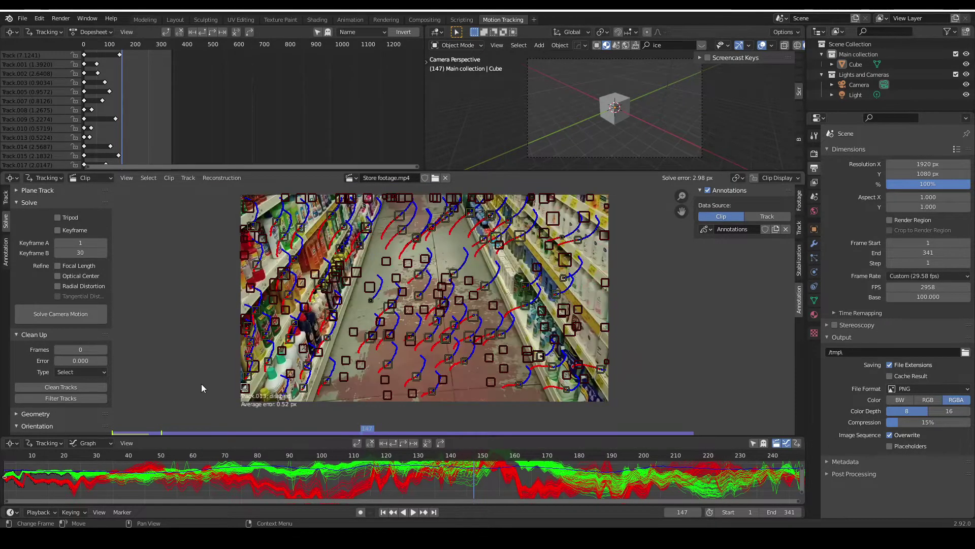
Use Clean Tracks with a reprojection error of 3 to delete inaccurate tracks, and solve the camera motion again
{"action": "left_click", "coordinate": [87, 387]}
{"action": "left_click", "coordinate": [212, 413]}
{"action": "type", "text": "3"}
{"action": "key", "text": "Return"}
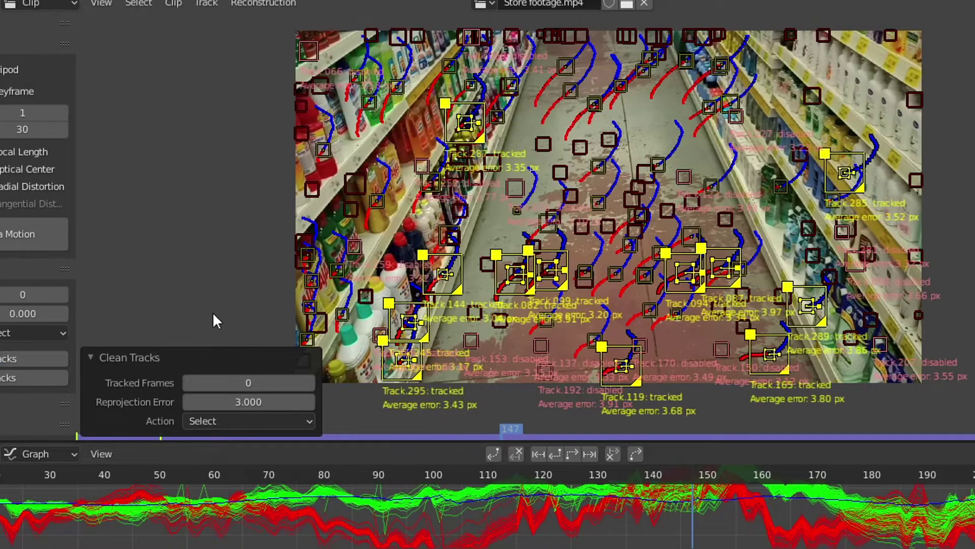
{"action": "key", "text": "x"}
{"action": "left_click", "coordinate": [212, 312]}
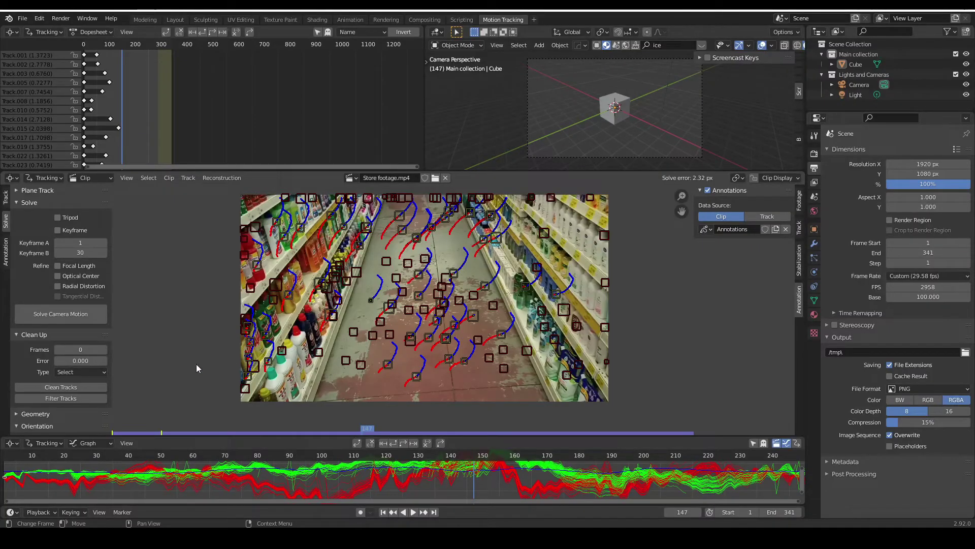
{"action": "left_click", "coordinate": [58, 319]}
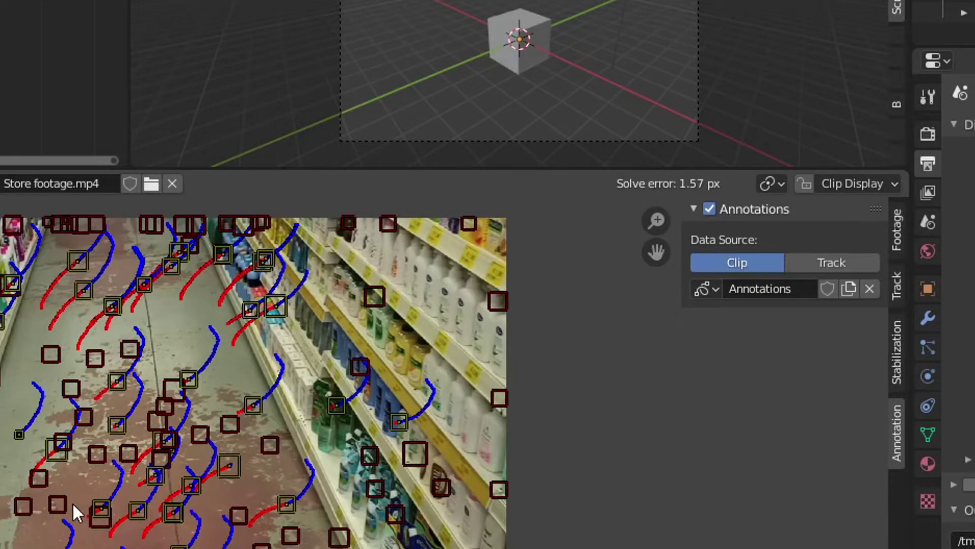
Set Keyframe B of the camera solve to 120
{"action": "key", "text": "space"}
{"action": "key", "text": "space"}
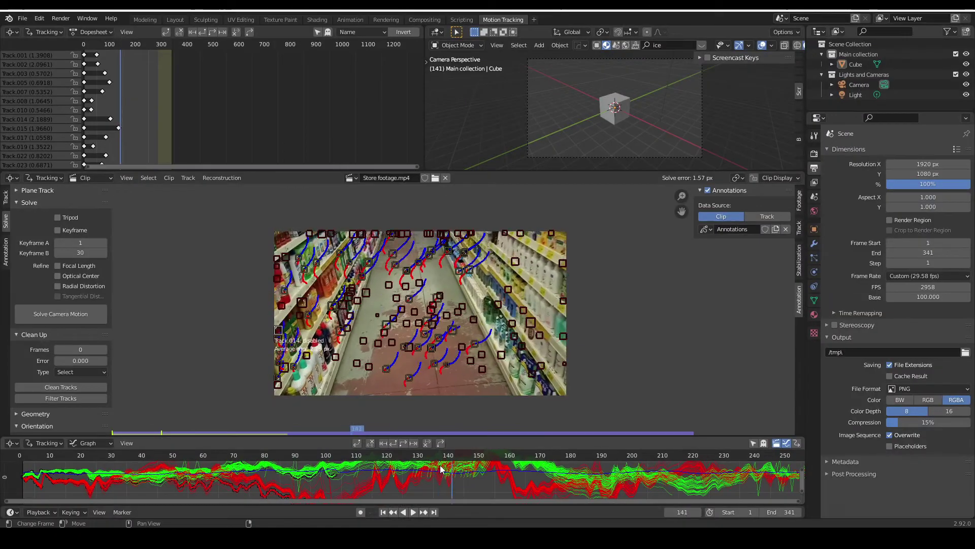
{"action": "left_click_drag", "start_coordinate": [441, 469], "coordinate": [393, 471]}
{"action": "left_click", "coordinate": [69, 253]}
{"action": "type", "text": "1"}
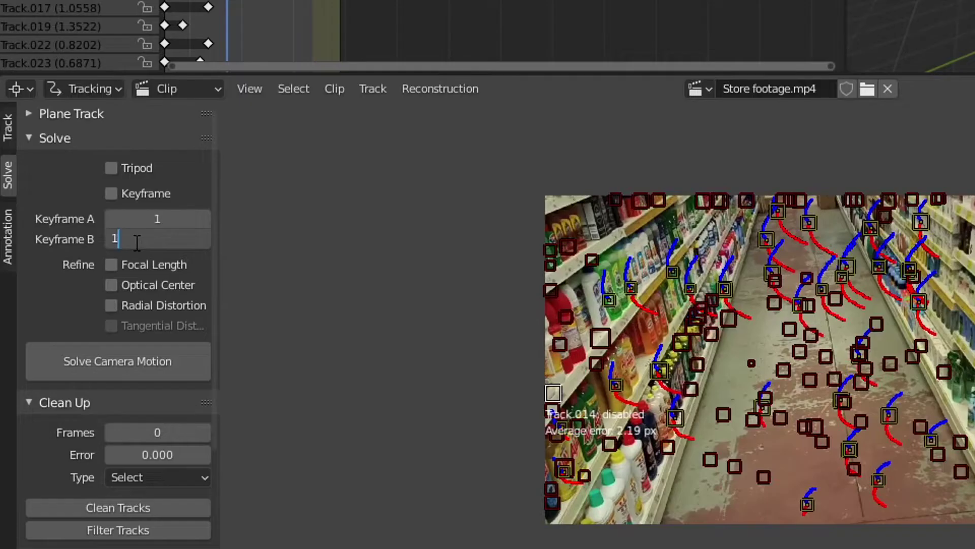
{"action": "type", "text": "20"}
{"action": "left_click", "coordinate": [253, 326]}
Enable refinement of Focal Length and Optical Center, and solve the camera motion again
{"action": "left_click", "coordinate": [122, 268]}
{"action": "left_click", "coordinate": [122, 284]}
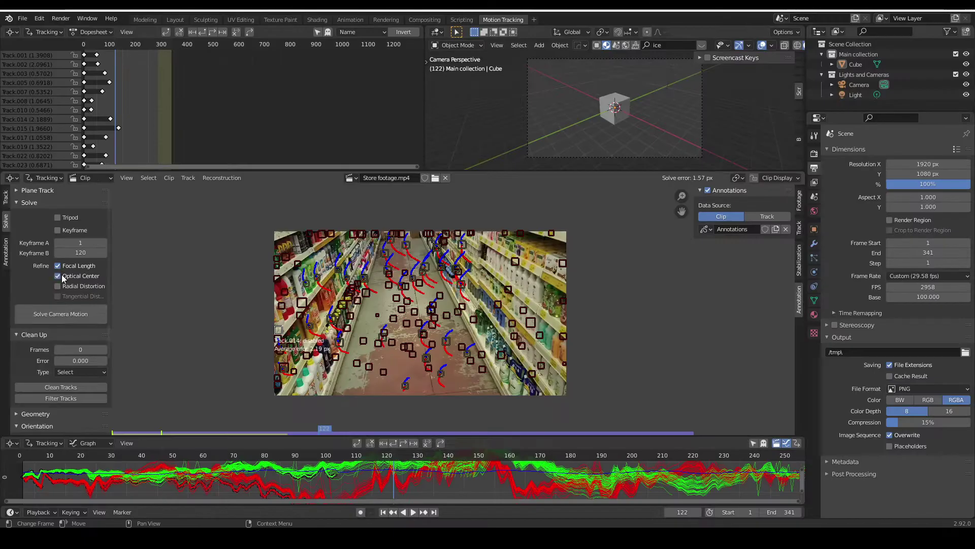
{"action": "left_click", "coordinate": [61, 314]}
{"action": "scroll", "coordinate": [404, 322], "scroll_direction": "up", "scroll_amount": 1}
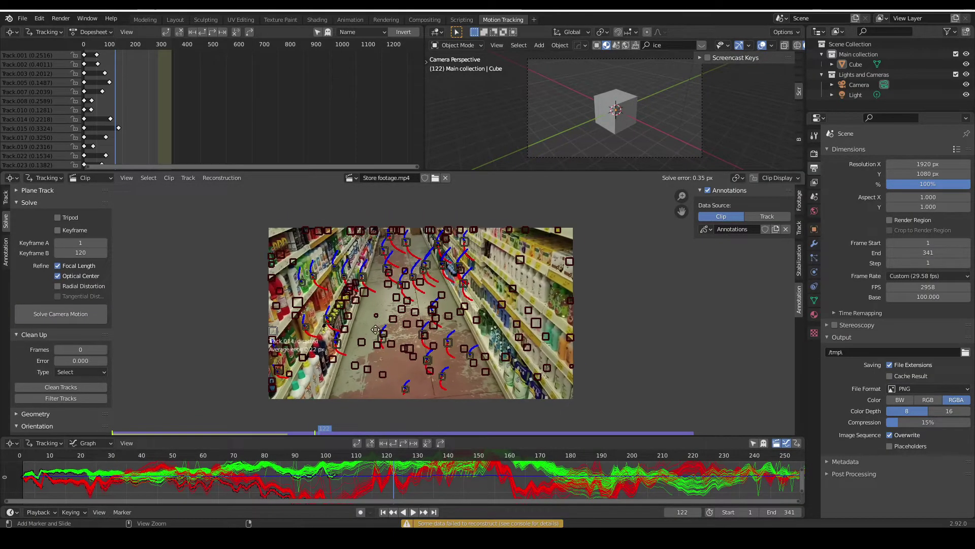
Use Filter Tracks and Clean Tracks with a reprojection error of 1 to delete inaccurate tracks, and solve the camera motion again
{"action": "left_click", "coordinate": [60, 398]}
{"action": "left_click", "coordinate": [60, 387]}
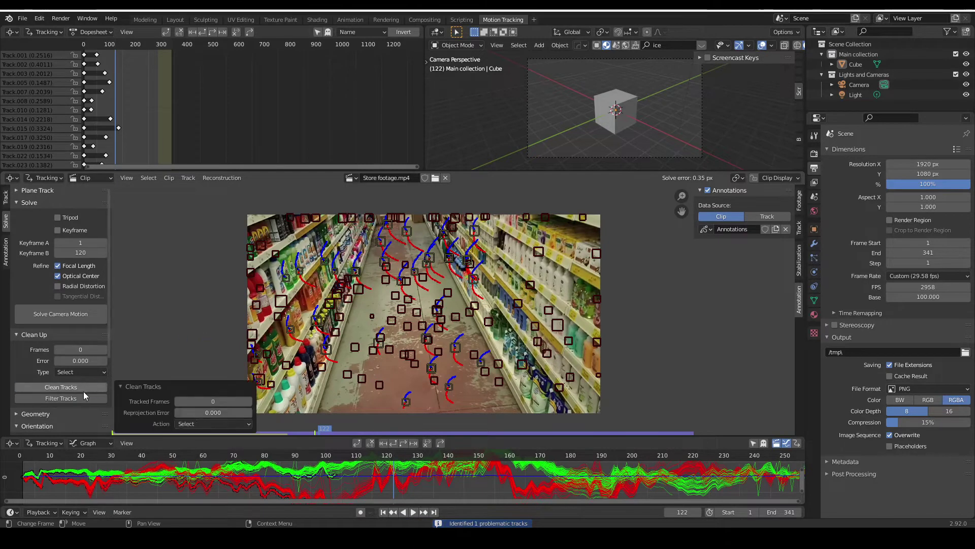
{"action": "left_click", "coordinate": [198, 410]}
{"action": "type", "text": "1"}
{"action": "key", "text": "Return"}
{"action": "key", "text": "x"}
{"action": "left_click", "coordinate": [227, 351]}
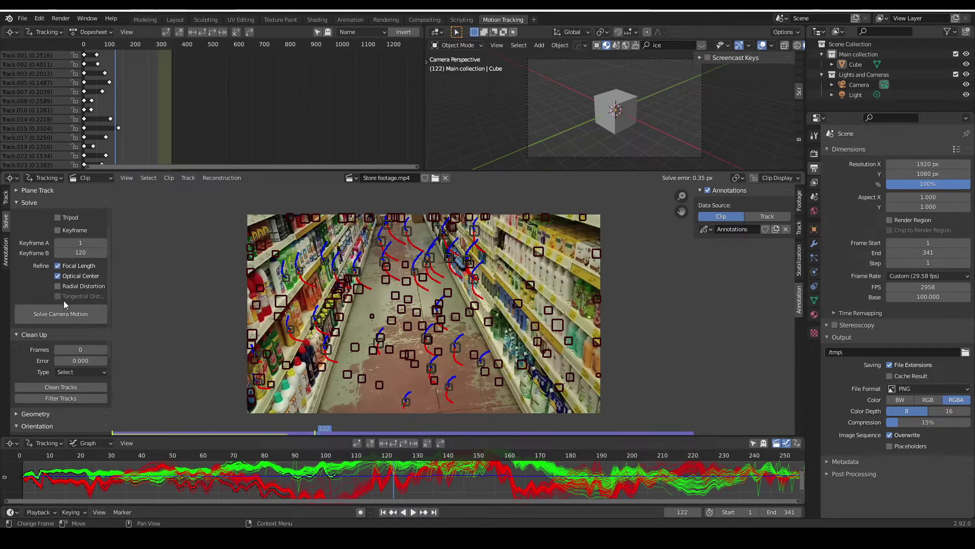
{"action": "left_click", "coordinate": [66, 316]}
{"action": "scroll", "coordinate": [431, 308], "scroll_direction": "up", "scroll_amount": 2}
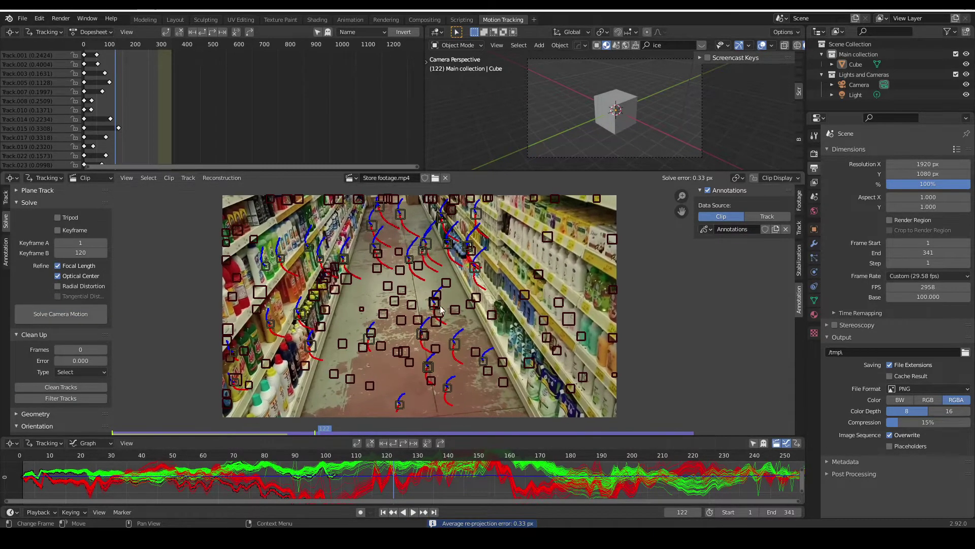
{"action": "key", "text": "a"}
{"action": "left_click", "coordinate": [61, 387]}
{"action": "left_click", "coordinate": [194, 412]}
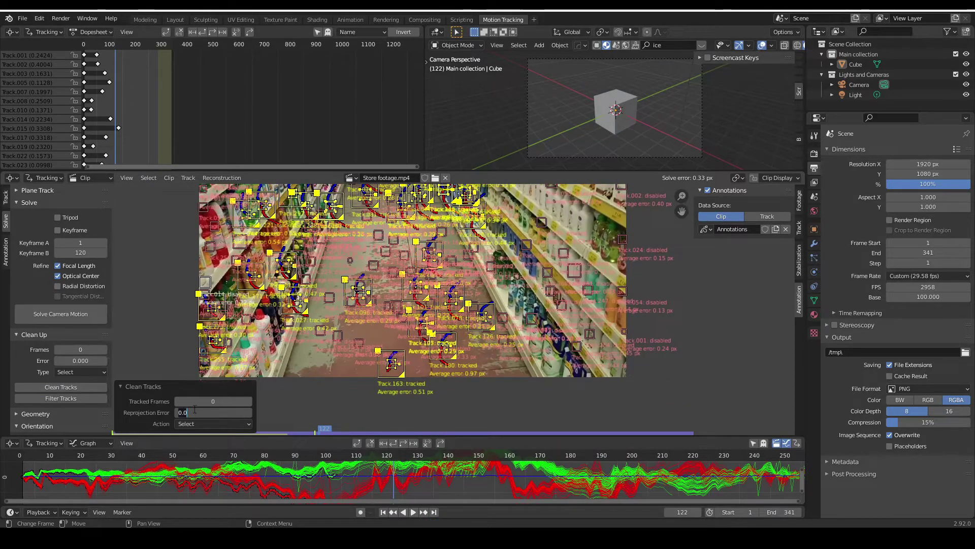
{"action": "key", "text": "alt+a"}
Run Clean Tracks, tightening the reprojection error from 0.8 to 0.7, delete the selected tracks and re-solve the camera motion
{"action": "left_click", "coordinate": [92, 388]}
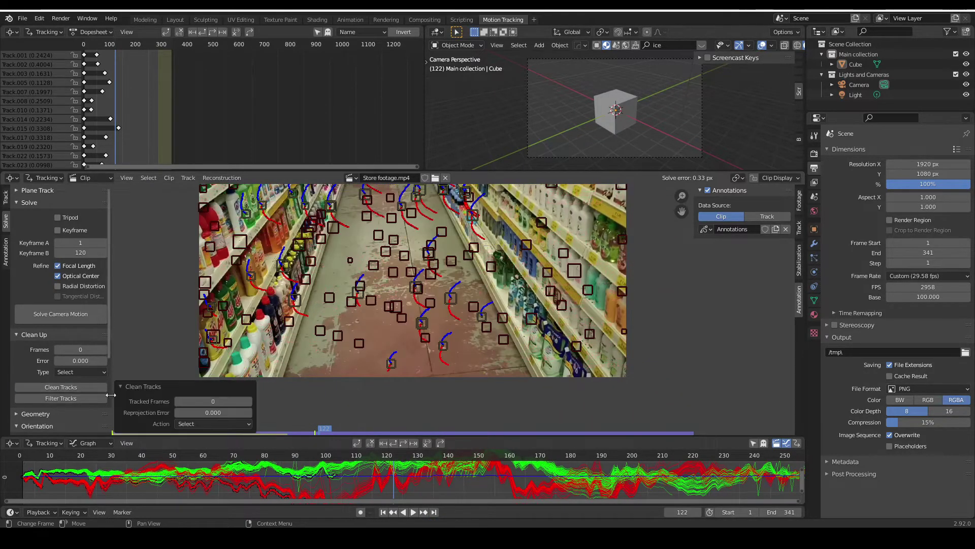
{"action": "left_click", "coordinate": [189, 412]}
{"action": "type", "text": ".8"}
{"action": "key", "text": "Return"}
{"action": "scroll", "coordinate": [410, 367], "scroll_direction": "down", "scroll_amount": 3}
{"action": "left_click", "coordinate": [232, 414]}
{"action": "type", "text": "0."}
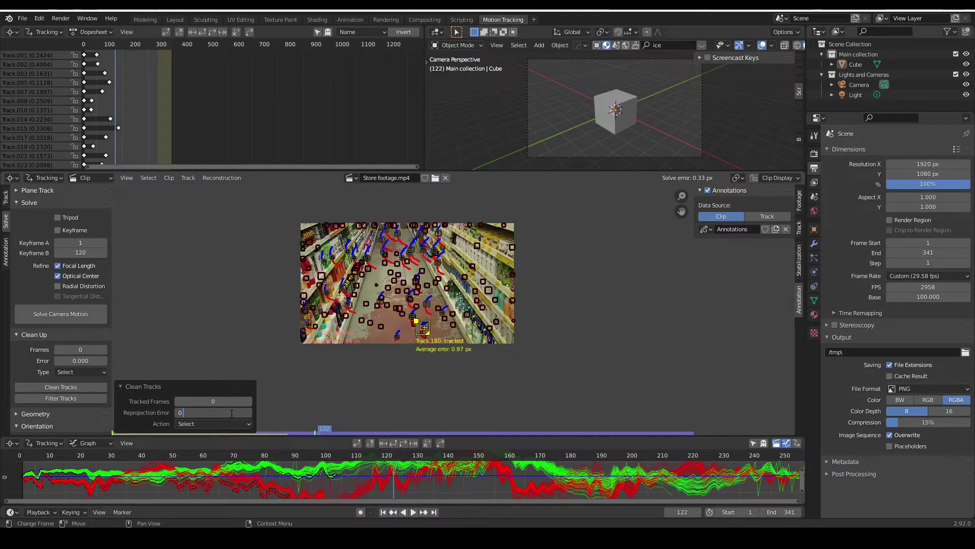
{"action": "type", "text": "7"}
{"action": "key", "text": "Return"}
{"action": "key", "text": "x"}
{"action": "left_click", "coordinate": [346, 389]}
{"action": "left_click", "coordinate": [93, 311]}
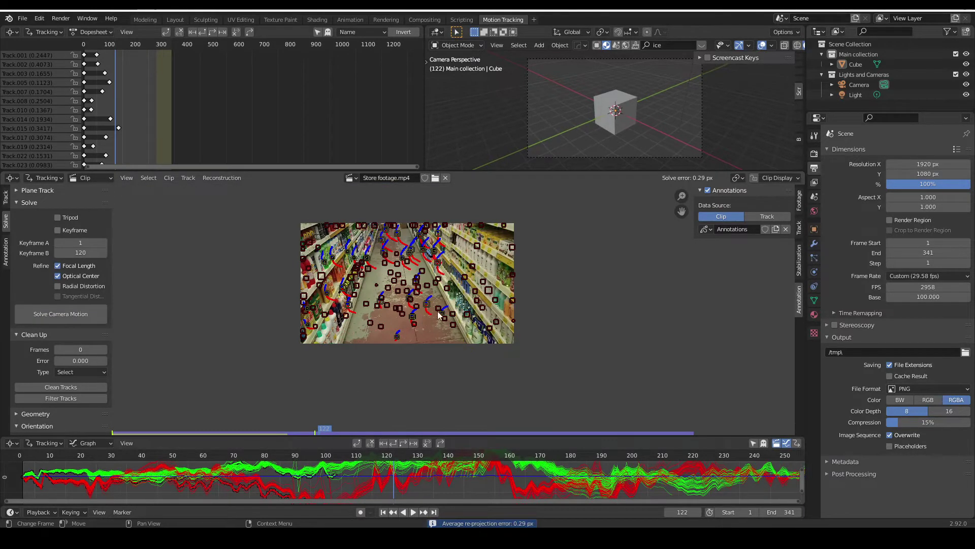
Enable refinement of Radial Distortion and solve the camera motion with it
{"action": "left_click", "coordinate": [58, 286]}
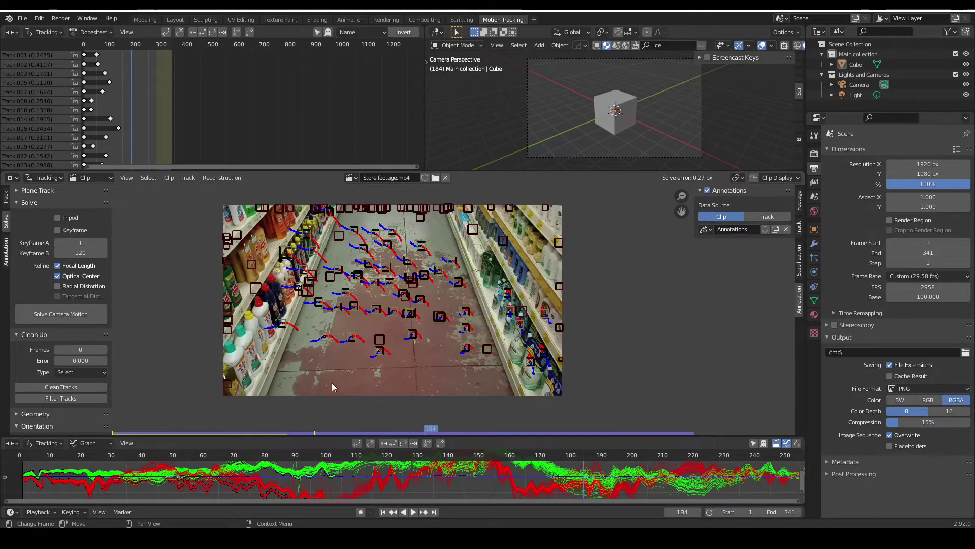
{"action": "left_click", "coordinate": [57, 286]}
{"action": "left_click", "coordinate": [70, 313]}
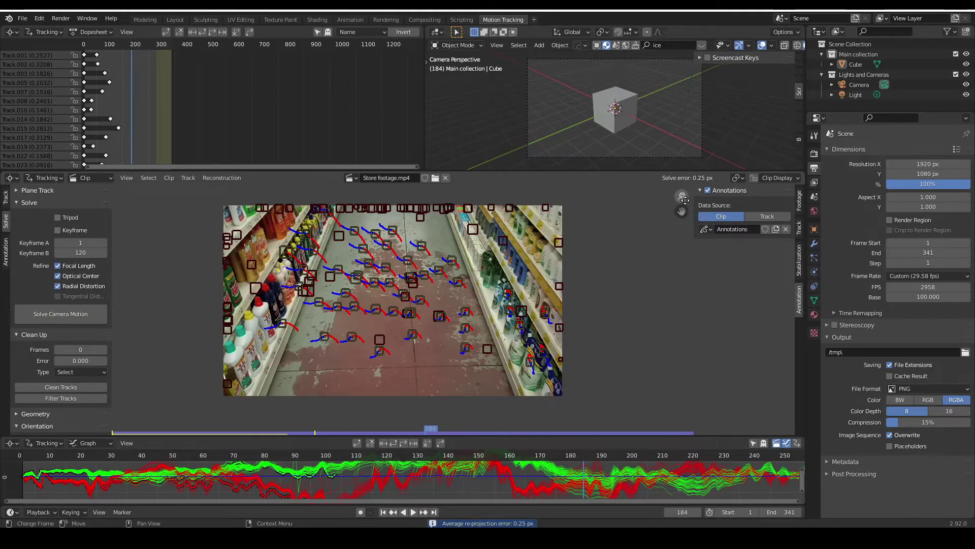
Play the clip from its start and check how the solved tracks follow the footage
{"action": "key", "text": "shift+Left"}
{"action": "key", "text": "space"}
{"action": "scroll", "coordinate": [402, 311], "scroll_direction": "up", "scroll_amount": 3}
{"action": "scroll", "coordinate": [403, 311], "scroll_direction": "down", "scroll_amount": 1}
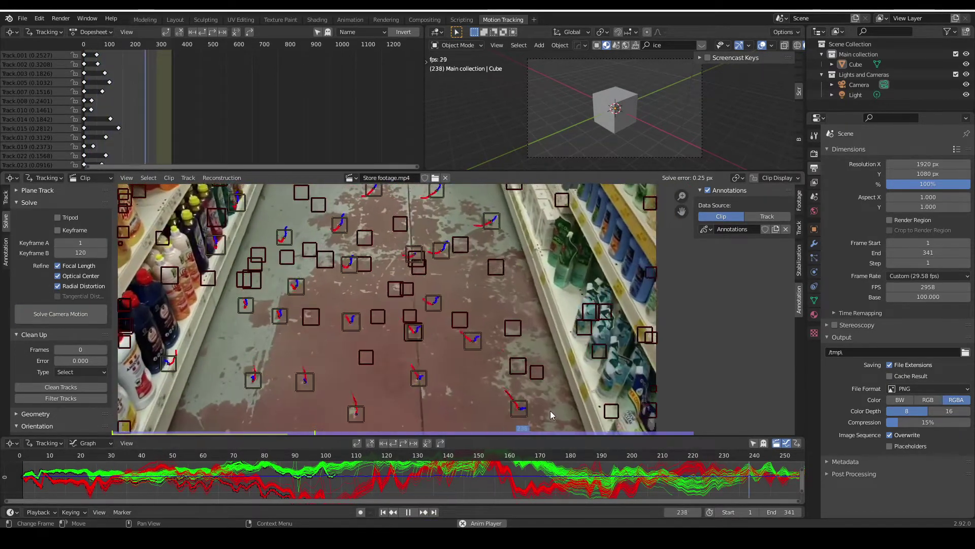
{"action": "scroll", "coordinate": [528, 379], "scroll_direction": "down", "scroll_amount": 3}
{"action": "key", "text": "space"}
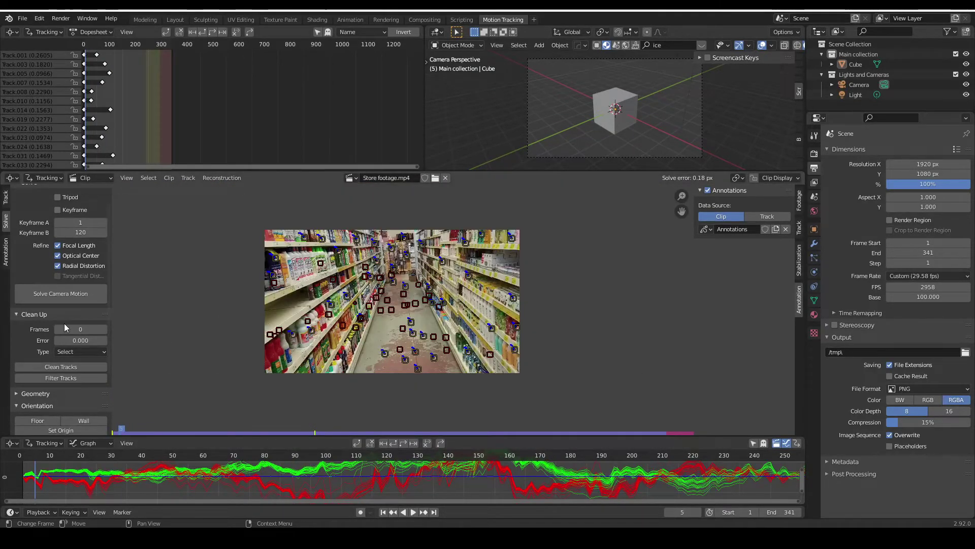
Set up the tracking scene from the solved camera motion
{"action": "scroll", "coordinate": [80, 427], "scroll_direction": "down", "scroll_amount": 5}
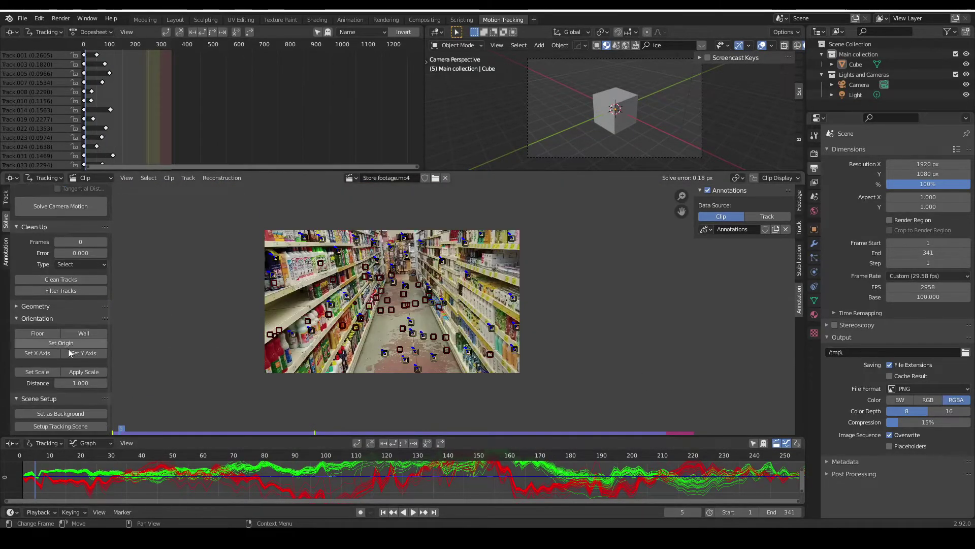
{"action": "left_click", "coordinate": [80, 429]}
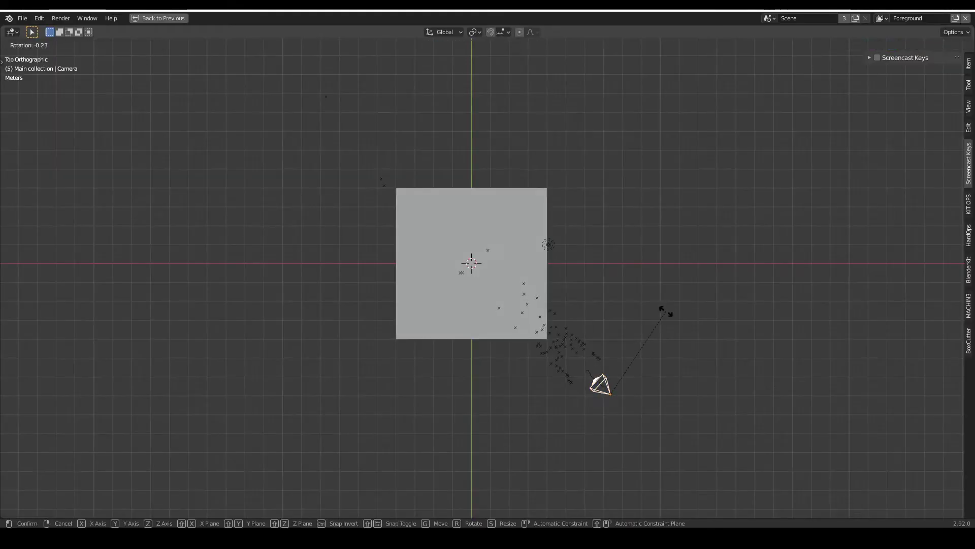
In top view, rotate the camera about 46° to face along the aisle direction and move it onto the world Y axis
{"action": "key", "text": "r"}
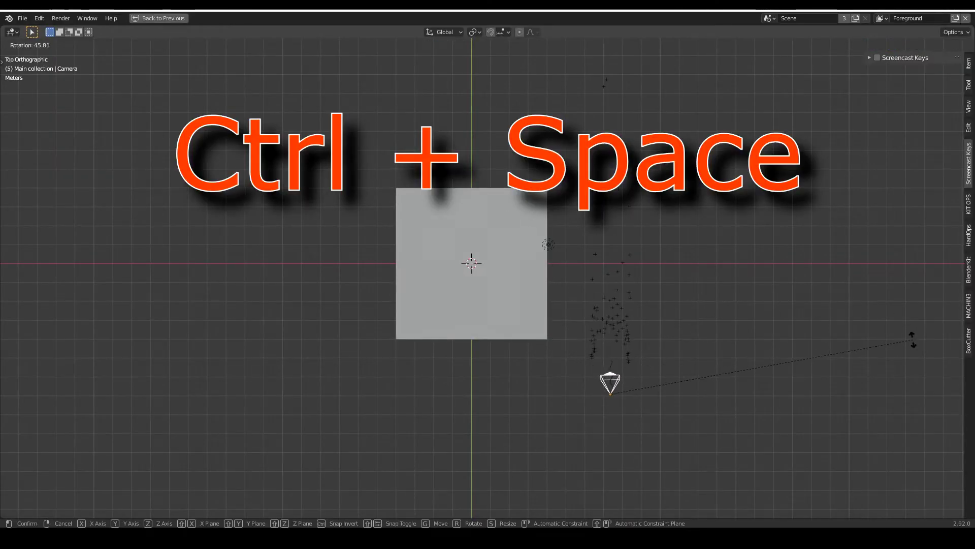
{"action": "left_click", "coordinate": [910, 340]}
{"action": "key", "text": "g"}
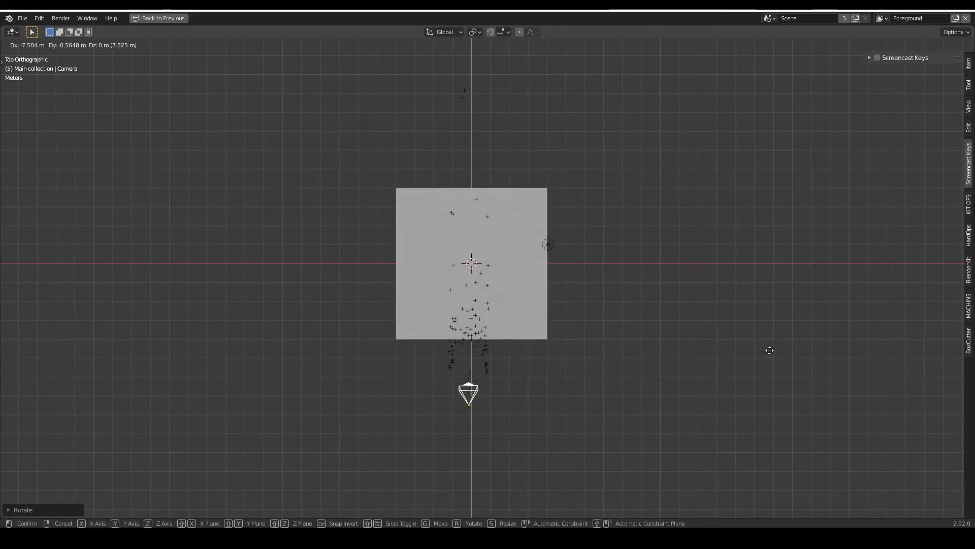
{"action": "left_click", "coordinate": [772, 350]}
In left view, rotate the camera about 13.5° around global X to level the floor points and lower it along Z to ground level
{"action": "key", "text": "grave"}
{"action": "left_click", "coordinate": [486, 276]}
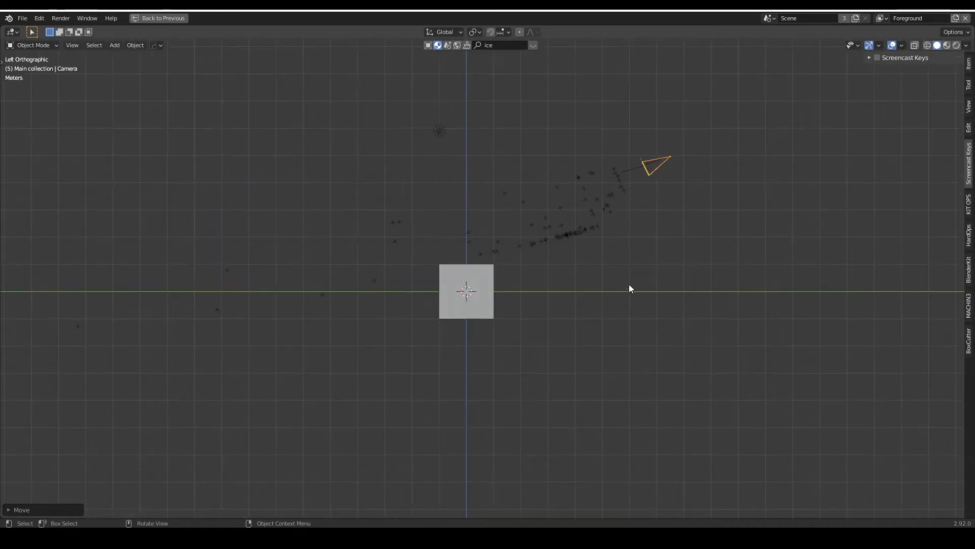
{"action": "key", "text": "r"}
{"action": "key", "text": "x"}
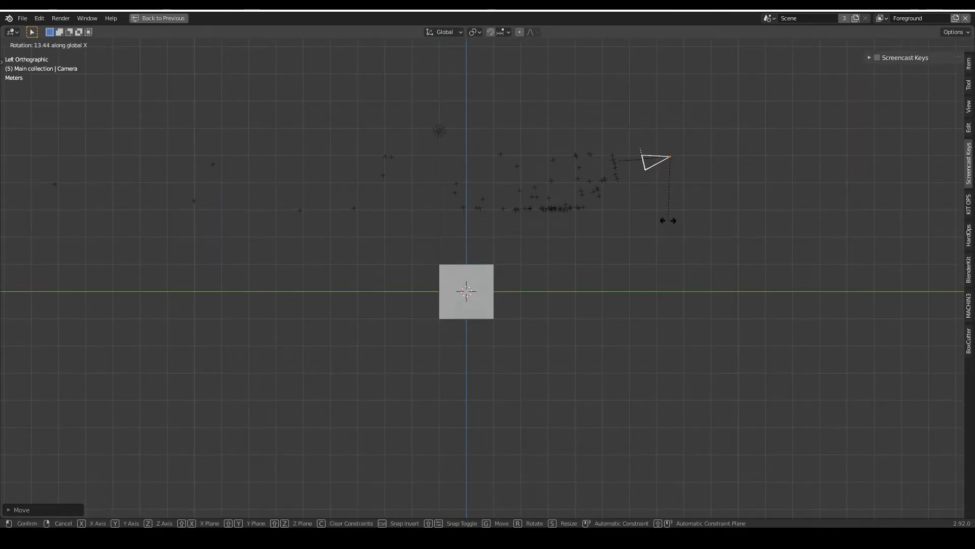
{"action": "left_click", "coordinate": [656, 229]}
{"action": "key", "text": "g"}
{"action": "key", "text": "z"}
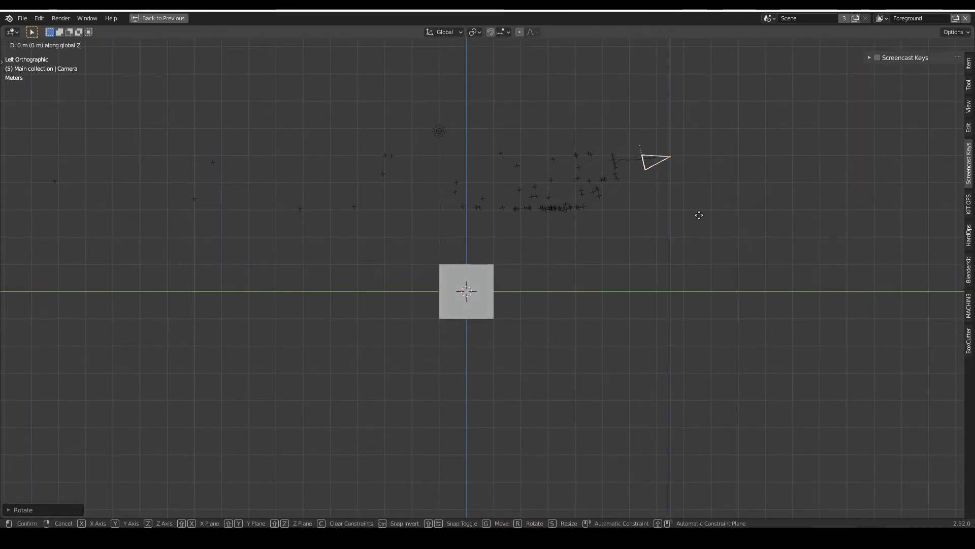
{"action": "left_click", "coordinate": [704, 299]}
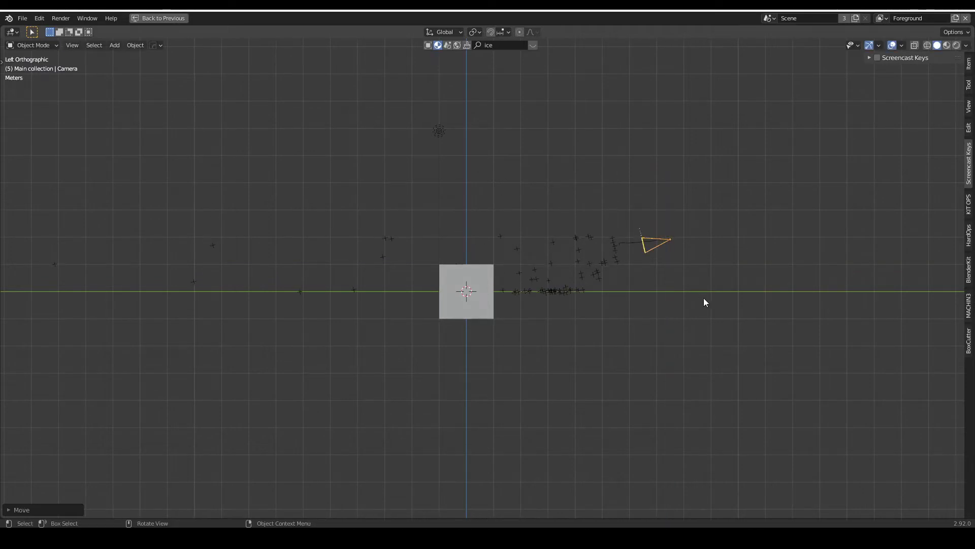
{"action": "scroll", "coordinate": [599, 312], "scroll_direction": "up", "scroll_amount": 4}
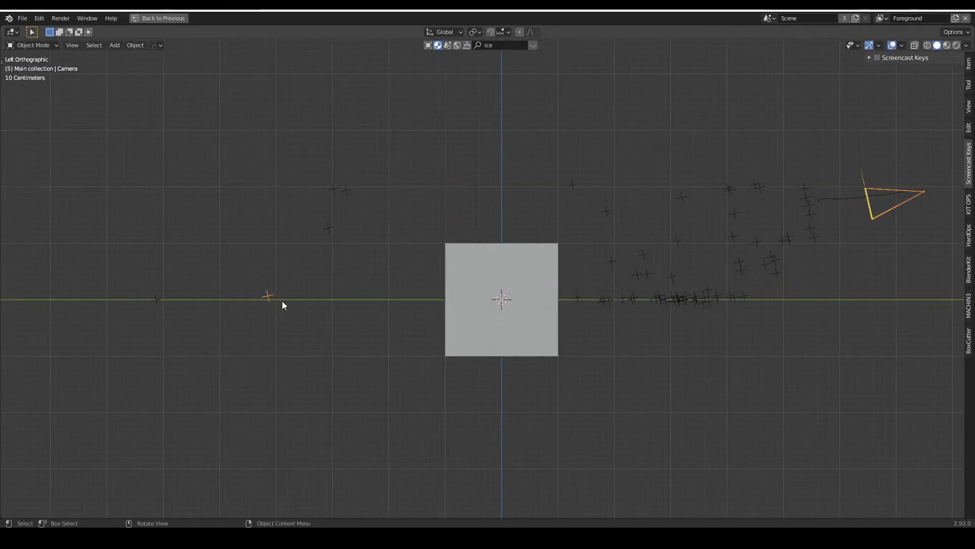
{"action": "key", "text": "Delete"}
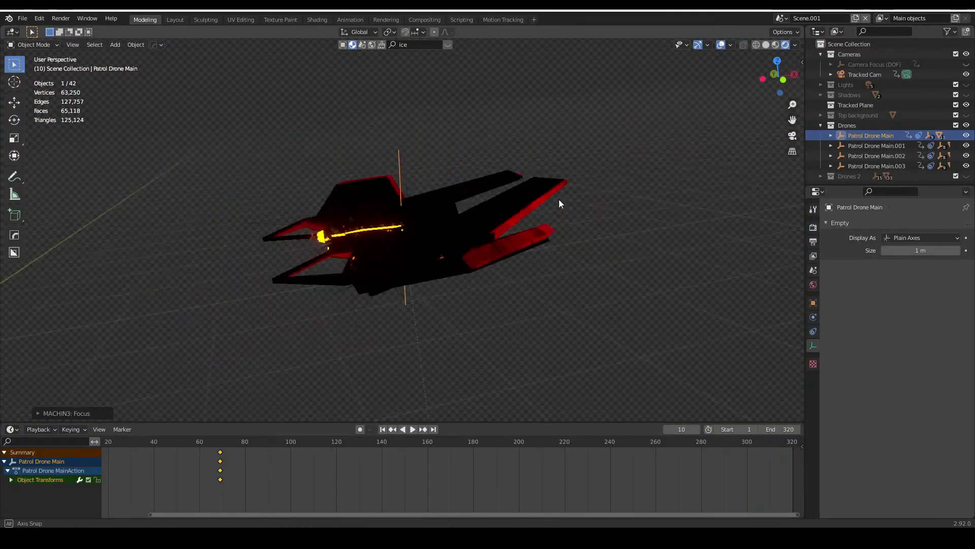
Switch the drone scene's viewport shading to Material Preview and try moving Patrol Drone Main along the X axis
{"action": "middle_click_drag", "start_coordinate": [558, 199], "coordinate": [599, 216]}
{"action": "key", "text": "z"}
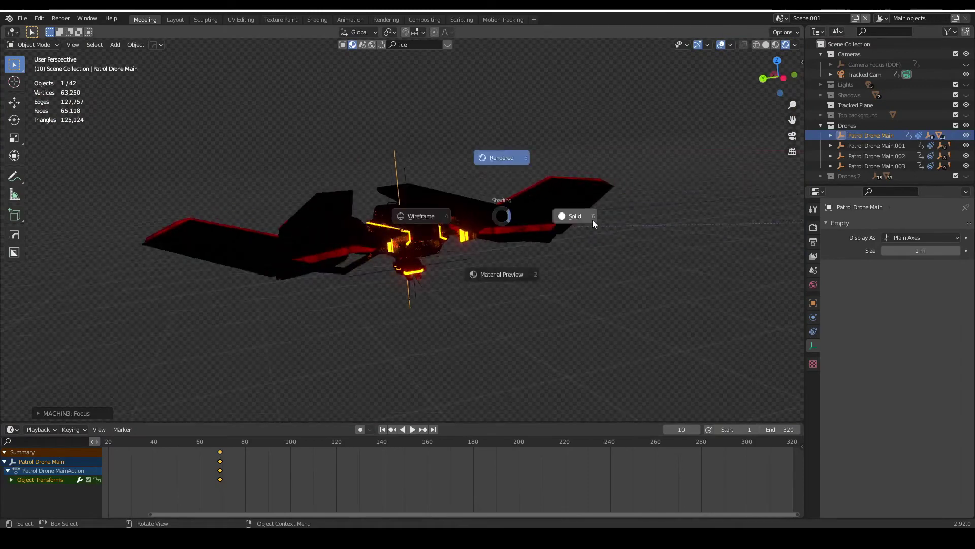
{"action": "left_click", "coordinate": [513, 272]}
{"action": "middle_click_drag", "start_coordinate": [522, 273], "coordinate": [480, 280]}
{"action": "scroll", "coordinate": [480, 280], "scroll_direction": "down", "scroll_amount": 4}
{"action": "scroll", "coordinate": [556, 245], "scroll_direction": "down", "scroll_amount": 8}
{"action": "key", "text": "g"}
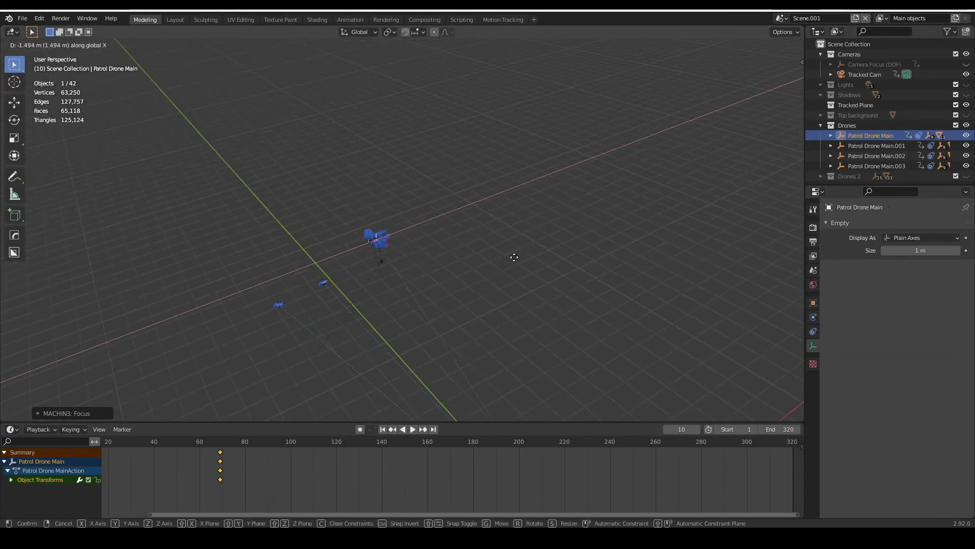
{"action": "right_click", "coordinate": [503, 262]}
Examine the other patrol drones up close, focusing the view on each selected one
{"action": "scroll", "coordinate": [432, 285], "scroll_direction": "up", "scroll_amount": 5}
{"action": "left_click", "coordinate": [215, 355]}
{"action": "key", "text": "f"}
{"action": "middle_click_drag", "start_coordinate": [437, 287], "coordinate": [758, 257]}
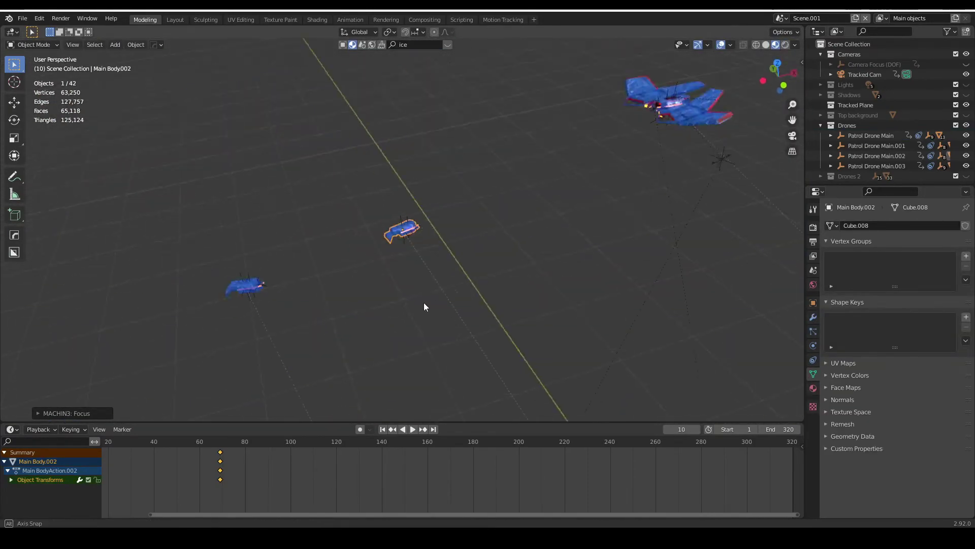
{"action": "middle_click_drag", "start_coordinate": [424, 303], "coordinate": [428, 280]}
{"action": "left_click", "coordinate": [265, 254]}
{"action": "key", "text": "f"}
{"action": "scroll", "coordinate": [584, 223], "scroll_direction": "down", "scroll_amount": 6}
{"action": "middle_click_drag", "start_coordinate": [504, 236], "coordinate": [454, 358]}
Play the drone animation, switch to the Tracked Cam view, and stop playback at frame 99
{"action": "key", "text": "space"}
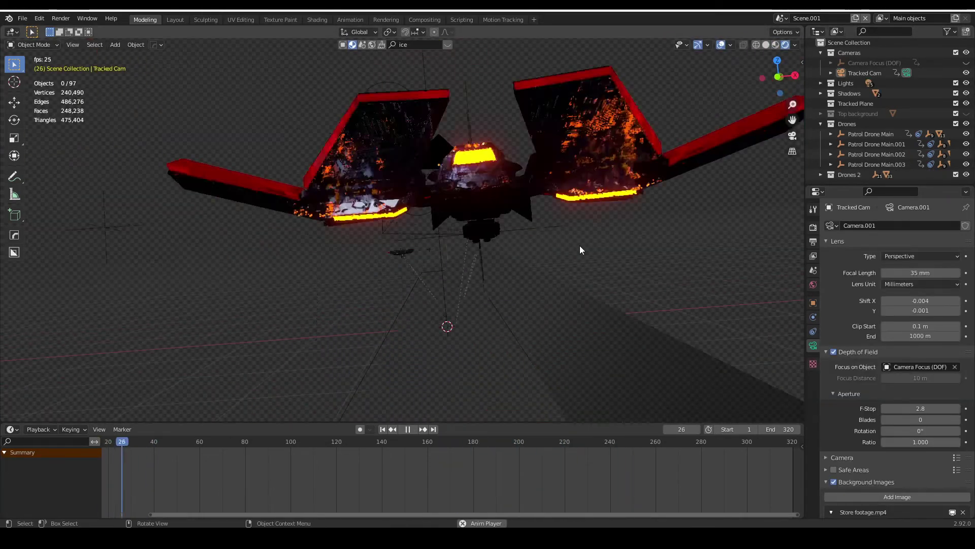
{"action": "key", "text": "KP_0"}
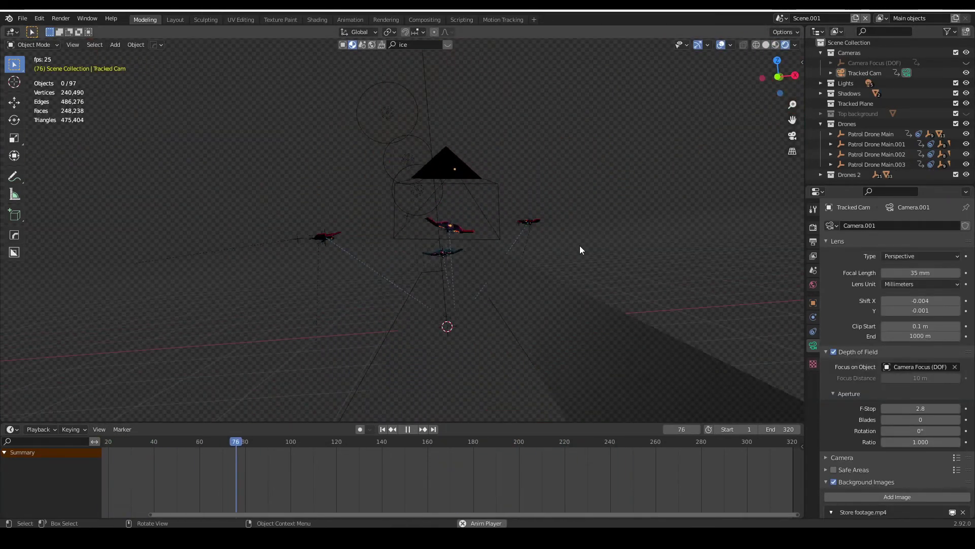
{"action": "key", "text": "space"}
{"action": "scroll", "coordinate": [394, 194], "scroll_direction": "down", "scroll_amount": 2}
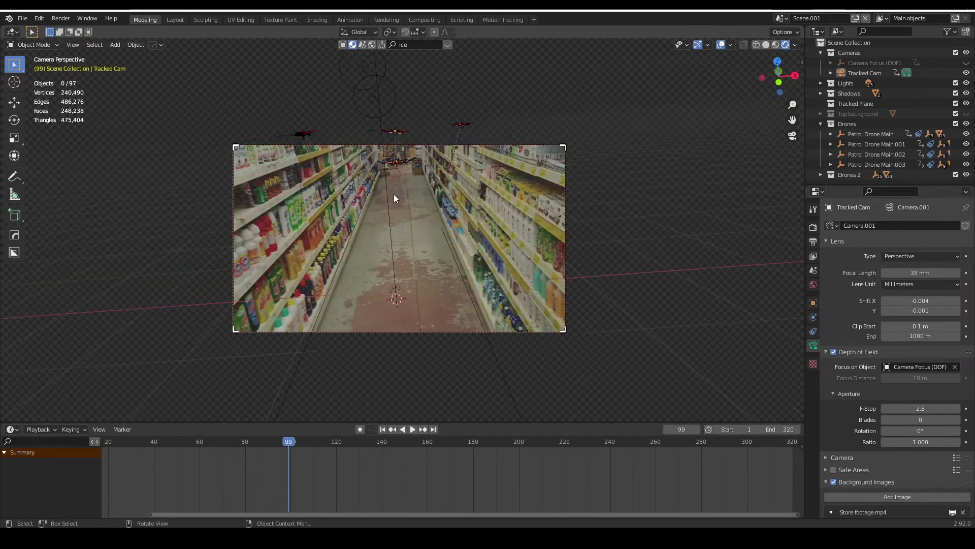
{"action": "scroll", "coordinate": [406, 213], "scroll_direction": "up", "scroll_amount": 2}
Continue playback through the tracked camera, and replay the animation from about frame 110
{"action": "key", "text": "space"}
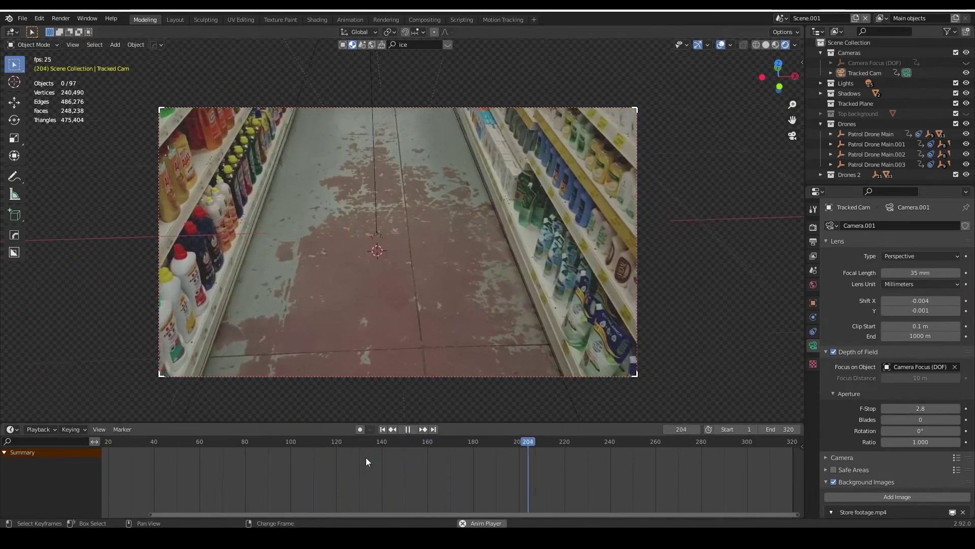
{"action": "key", "text": "space"}
{"action": "left_click", "coordinate": [313, 445]}
{"action": "scroll", "coordinate": [383, 345], "scroll_direction": "up", "scroll_amount": 1}
{"action": "key", "text": "space"}
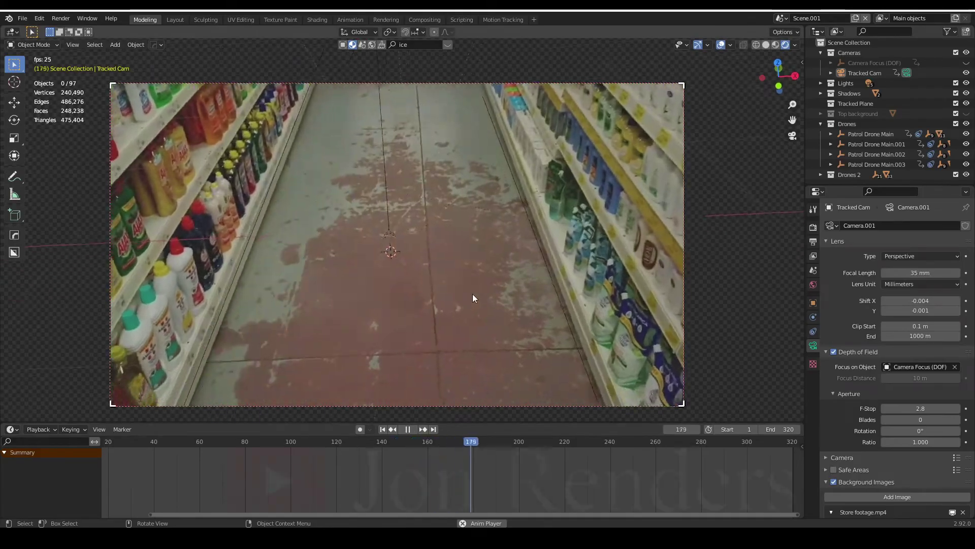